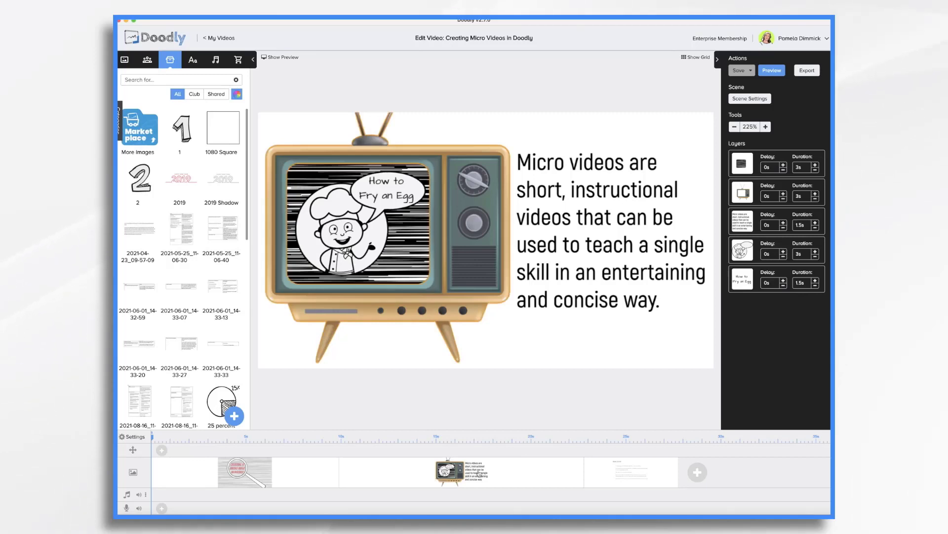
Step: Load the Basic Script scene, third of the three scenes, onto the canvas
left_click(620, 472)
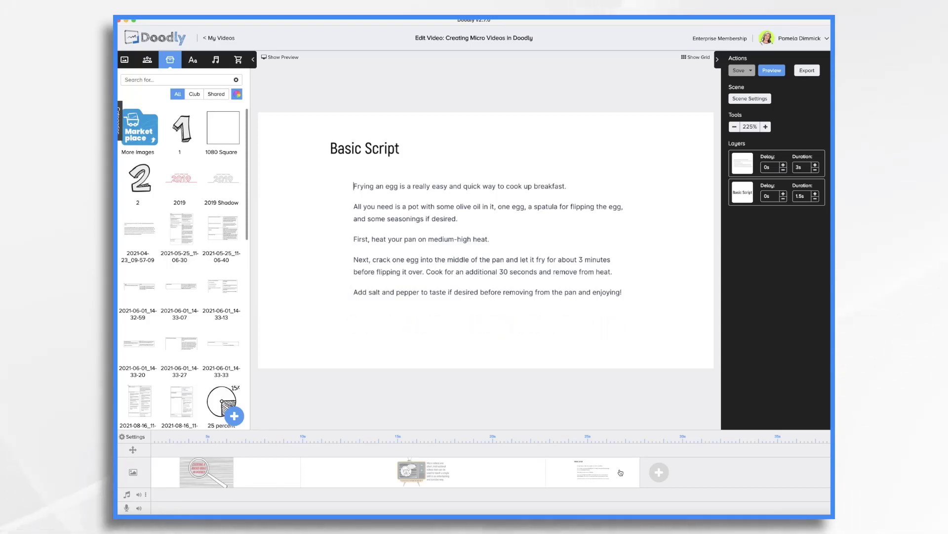
Step: Delete the other scenes so only Basic Script remains, and save the project
right_click(288, 472)
left_click(310, 464)
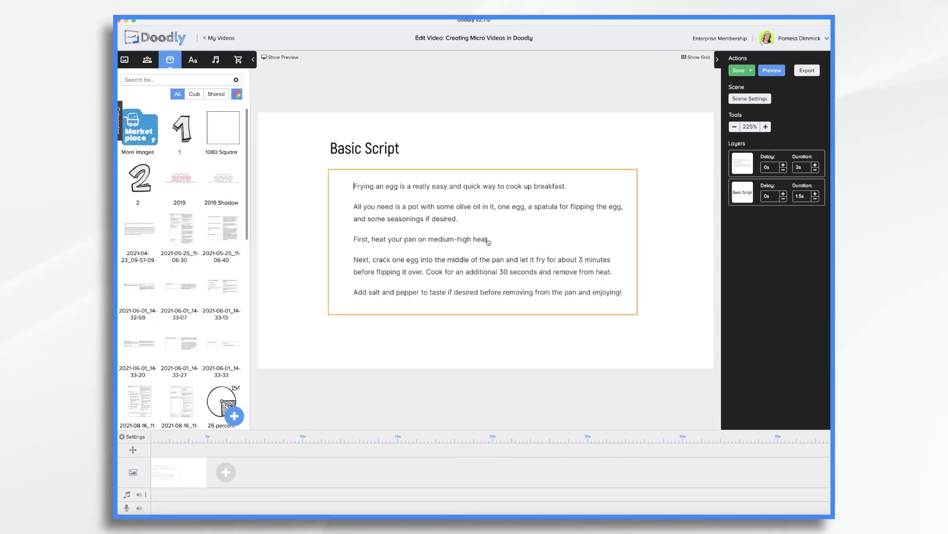
key("ctrl+s")
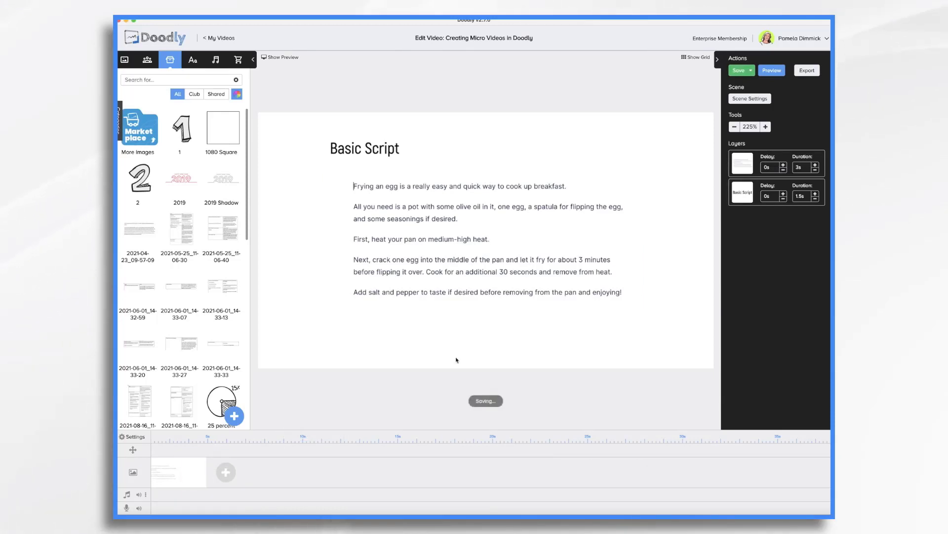
Step: Record a voiceover of the script text onto the voice track
left_click(178, 472)
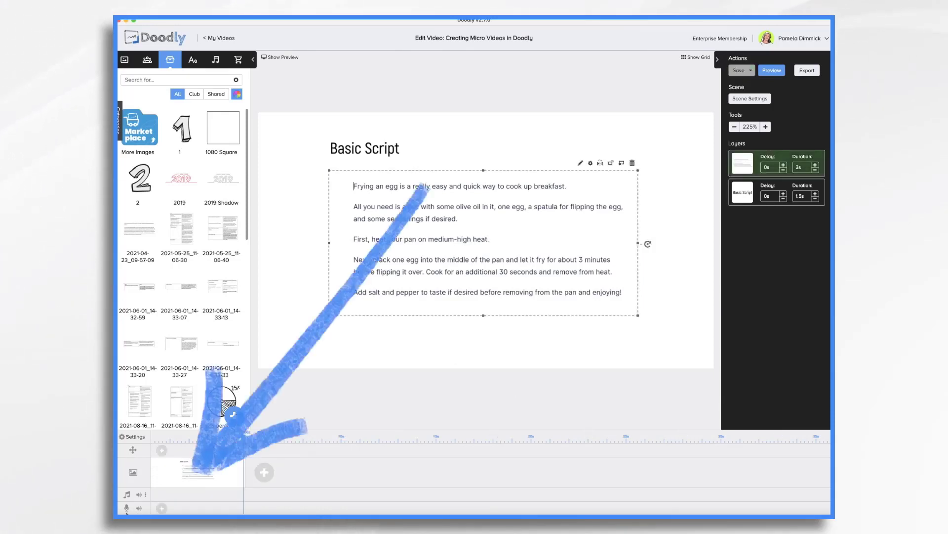
left_click(162, 509)
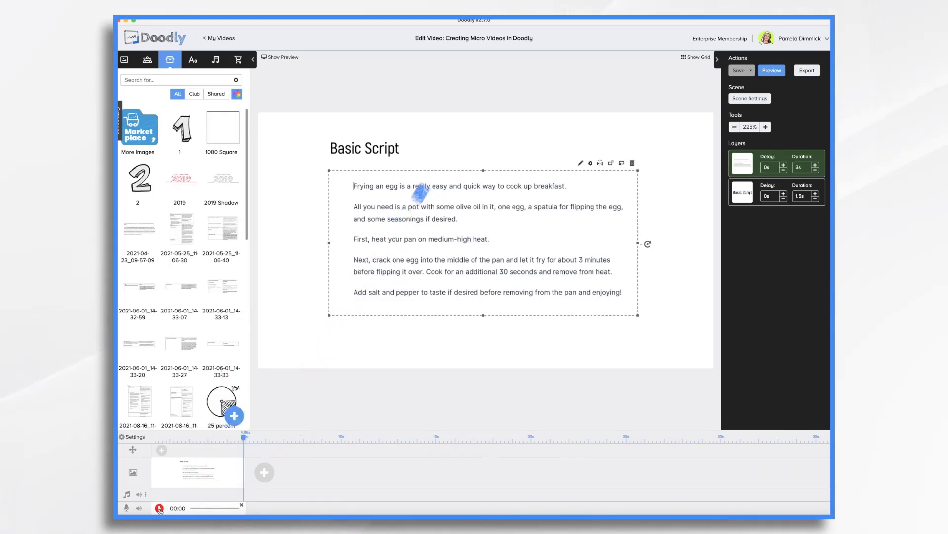
left_click(159, 508)
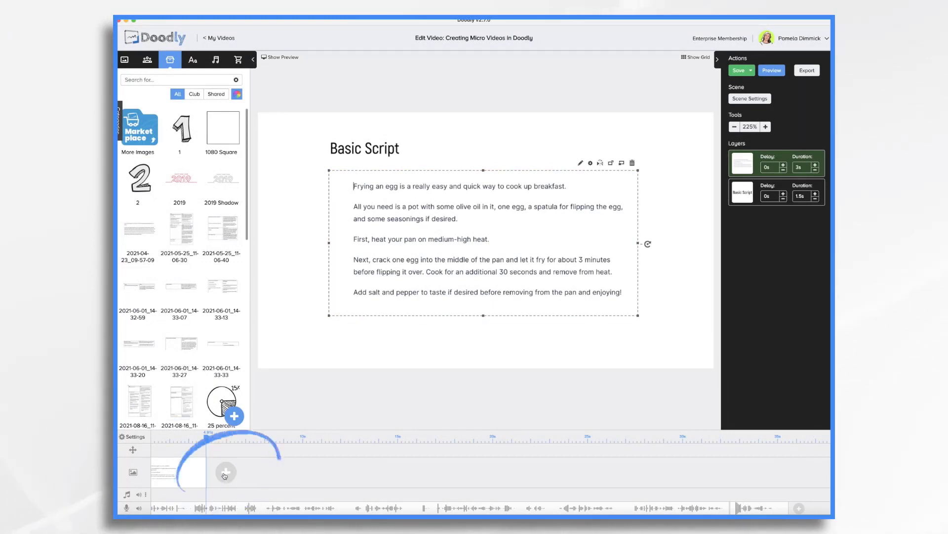
Step: In a new scene, add the title 'How to Fry an Egg', enlarged at the top
left_click(224, 473)
left_click(192, 60)
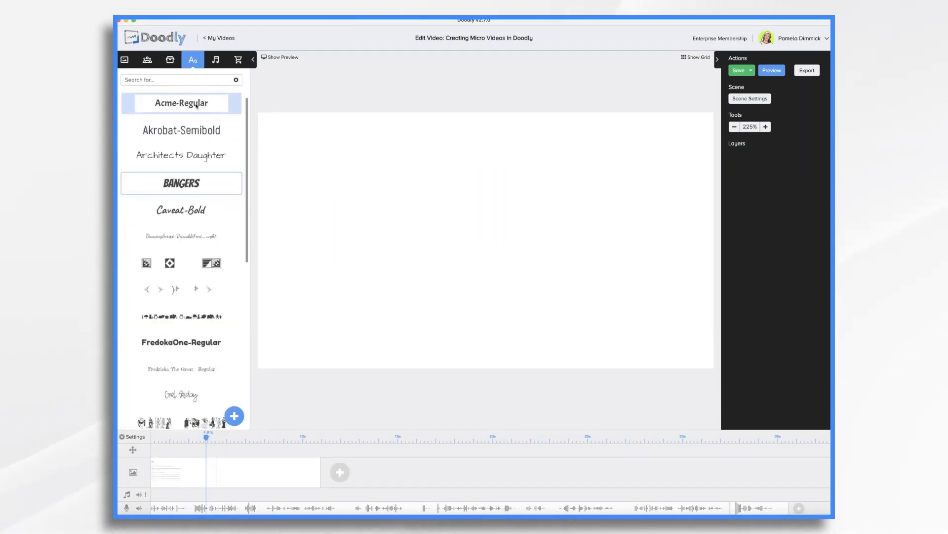
left_click(182, 183)
type("How to Fry an Egg")
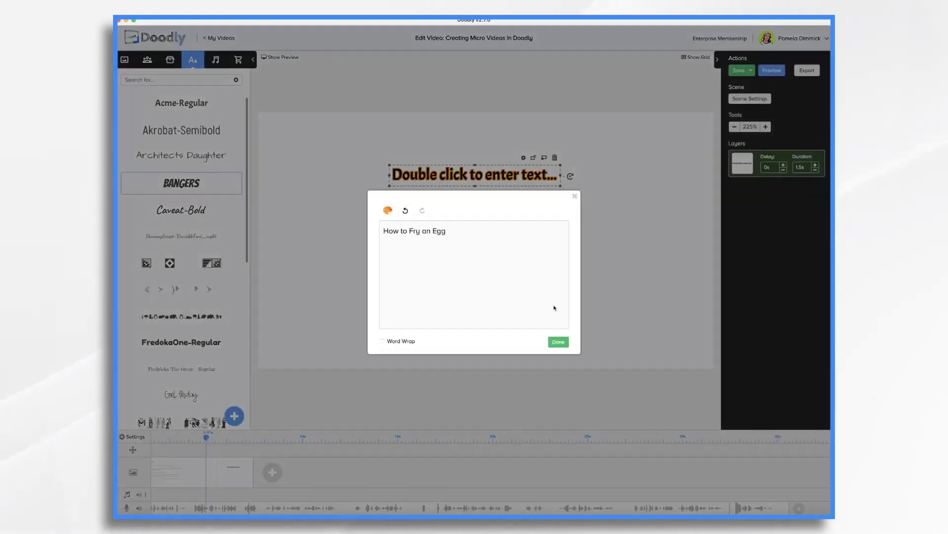
left_click(558, 342)
left_click_drag(547, 191, 664, 225)
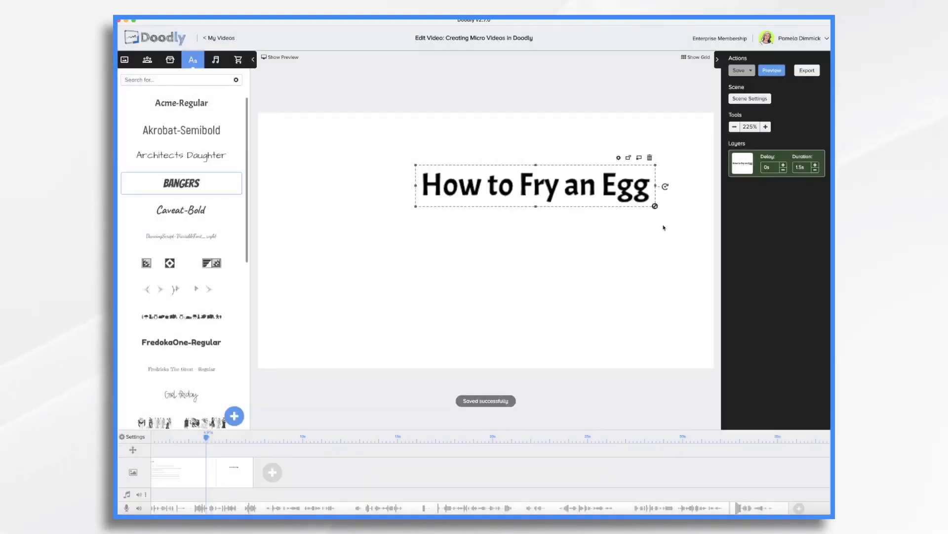
Step: Place the Janet Chef character from a 'chef' search, enlarged on the right side
left_click(151, 61)
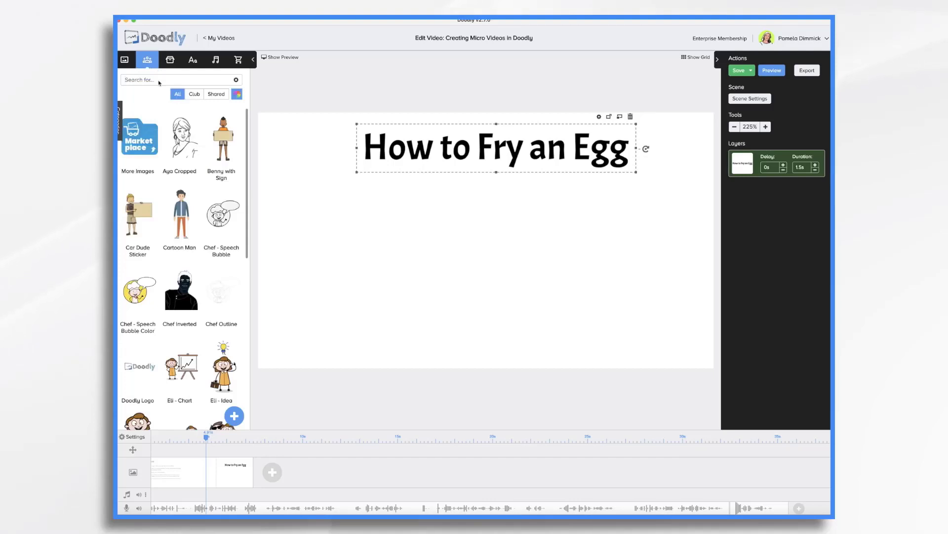
left_click(159, 80)
type("chef")
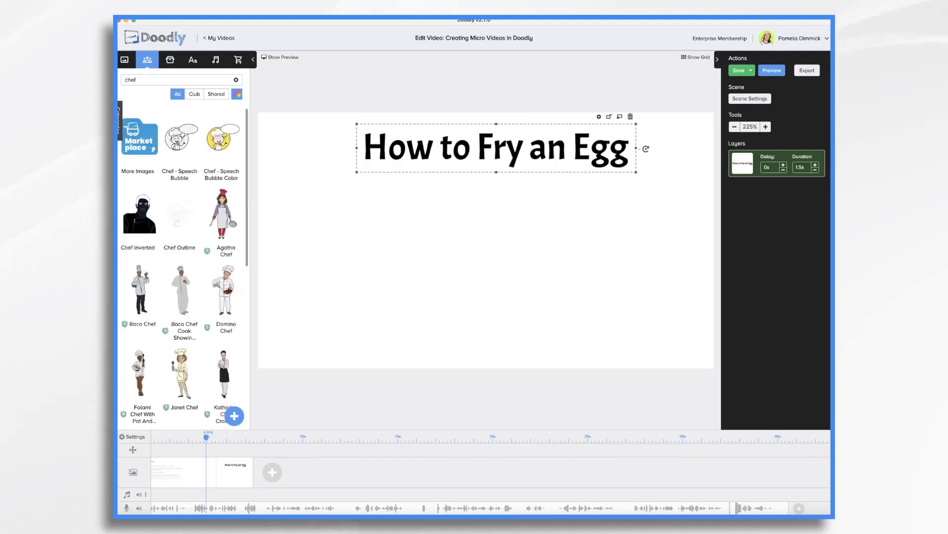
scroll(206, 287, "down", 3)
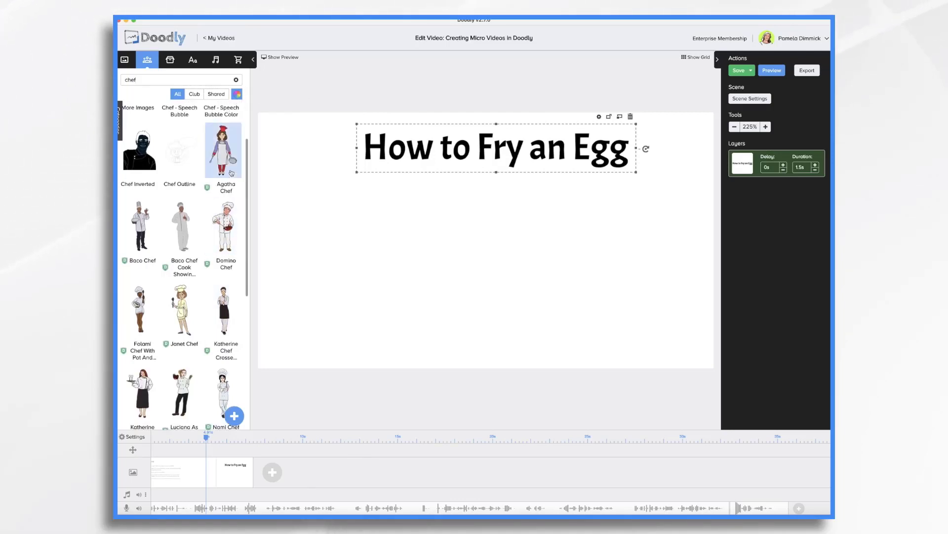
left_click_drag(181, 310, 697, 315)
left_click_drag(494, 148, 440, 148)
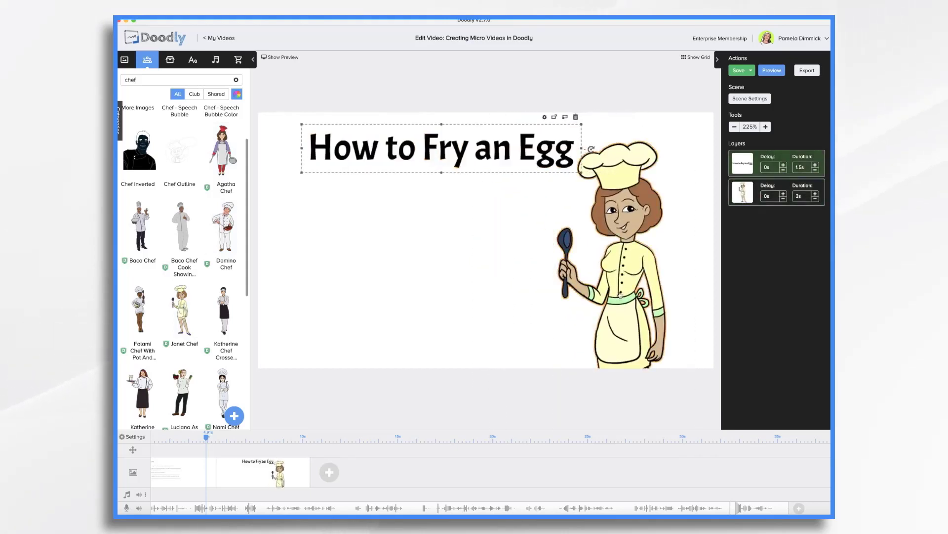
left_click(603, 277)
mouse_move(551, 315)
left_mouse_down()
mouse_move(516, 317)
mouse_move(538, 316)
left_mouse_up()
left_click(430, 151)
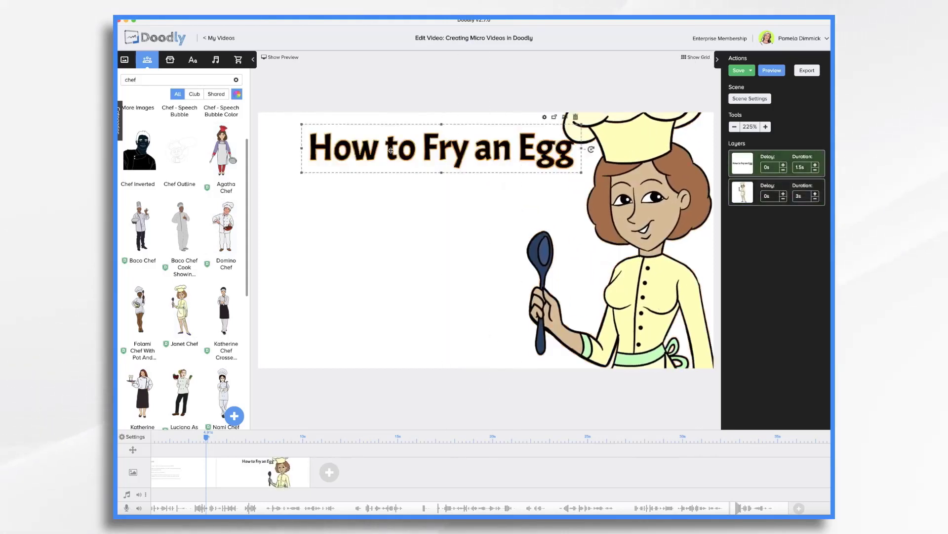
Step: Add 'Presented by' and 'Chef Janet' text elements beneath the title
left_click(194, 61)
left_click(181, 183)
double_click(435, 197)
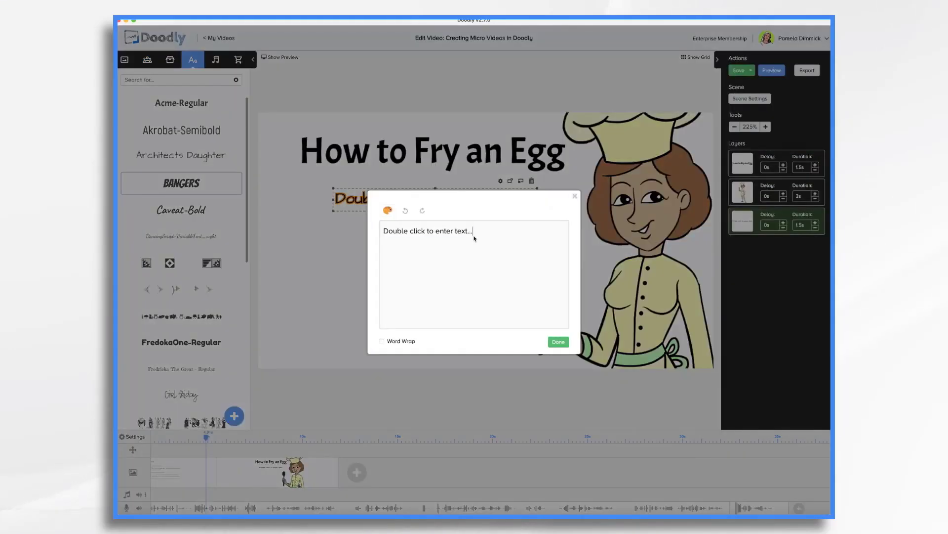
left_click_drag(474, 231, 384, 230)
type("Presented by")
left_click(558, 342)
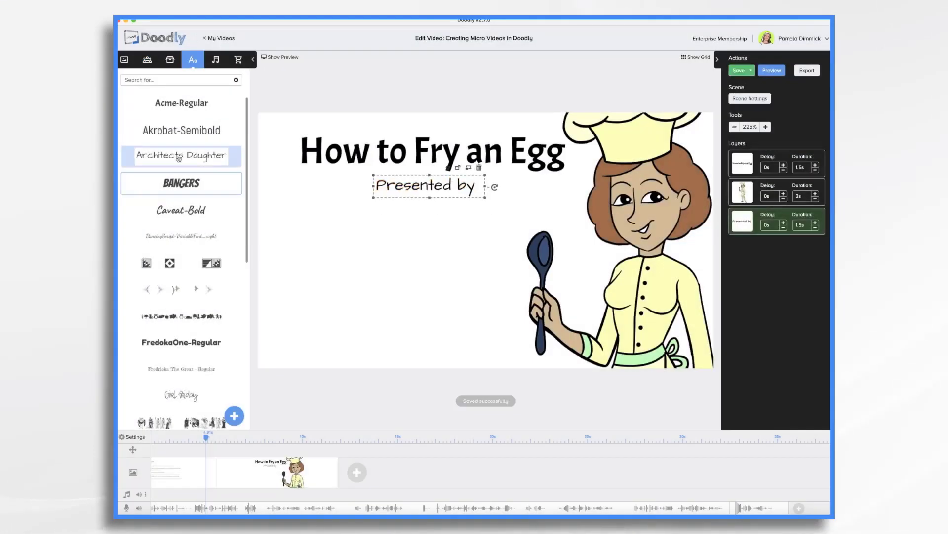
left_click(181, 182)
double_click(490, 231)
left_click_drag(491, 235, 384, 230)
type("Chef Janet")
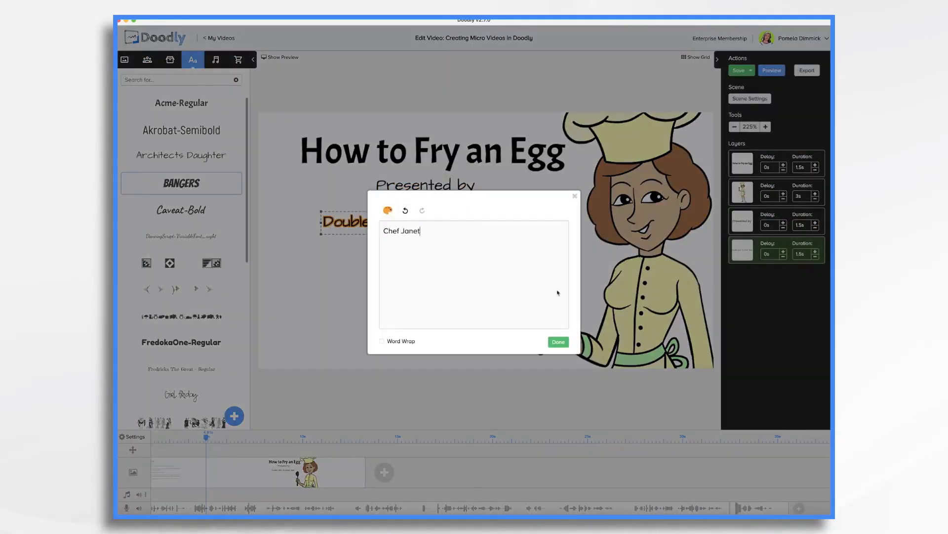
left_click(558, 342)
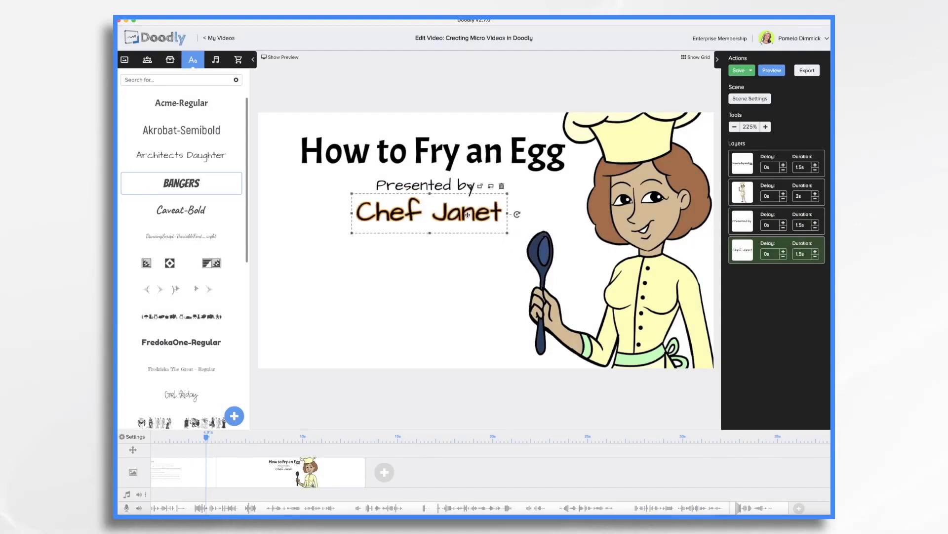
Step: Add frying pan, spatula and egg props from a 'pan' search, then reopen Basic Script
left_click(185, 465)
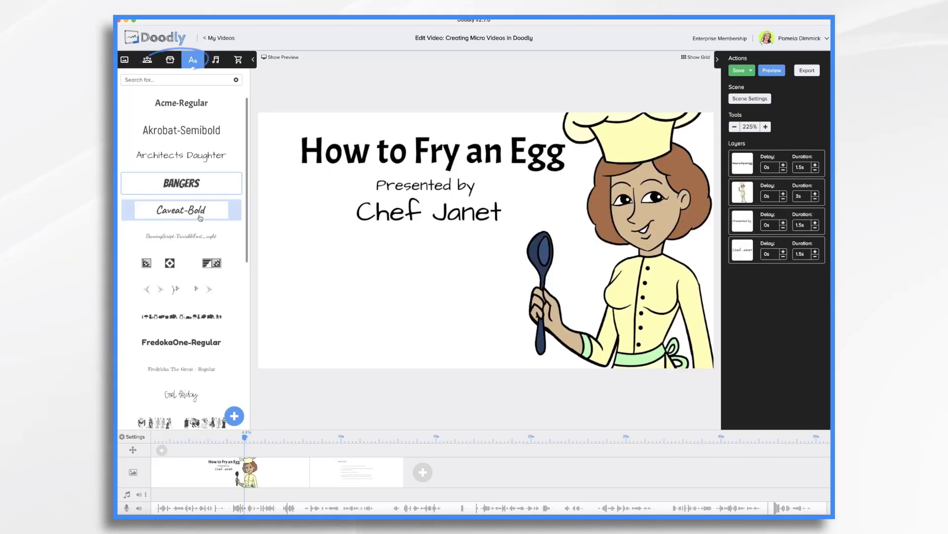
left_click(170, 60)
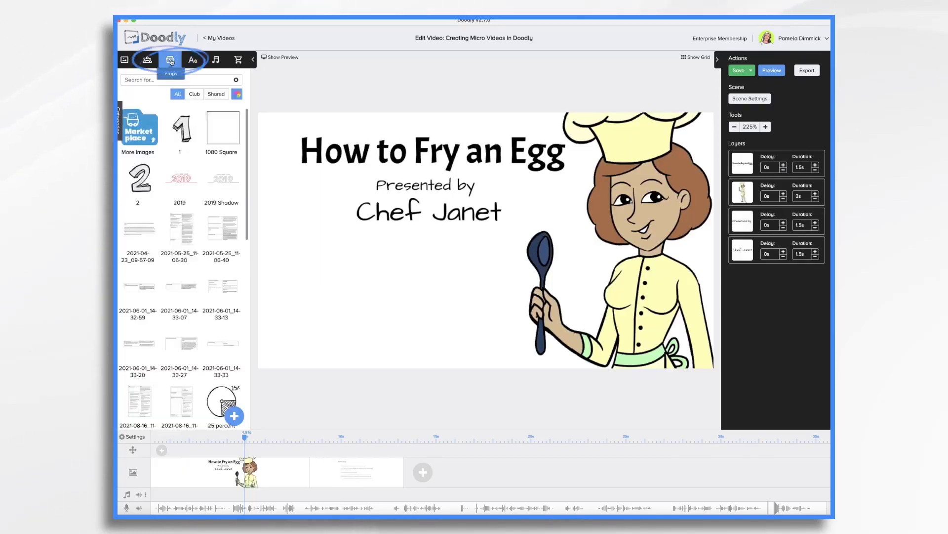
type("pan")
left_click_drag(182, 286, 330, 315)
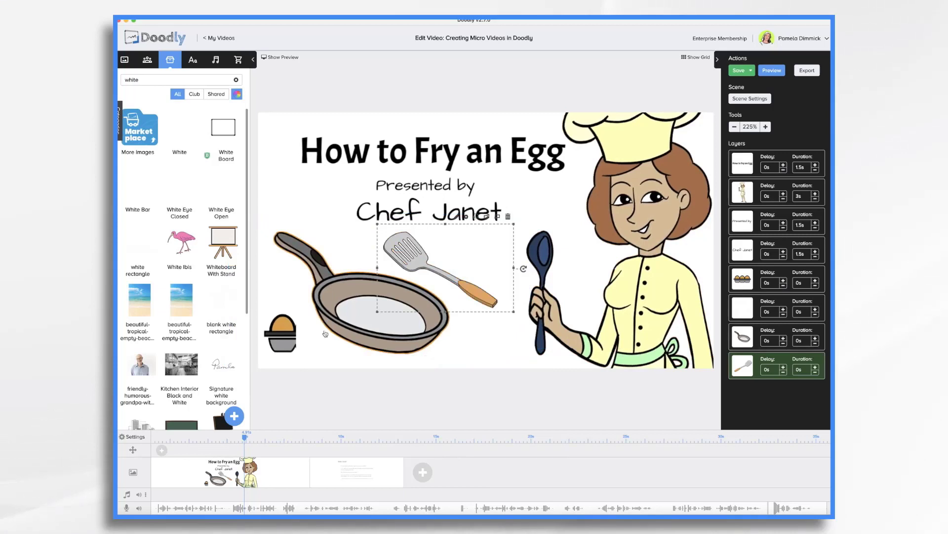
left_click(352, 473)
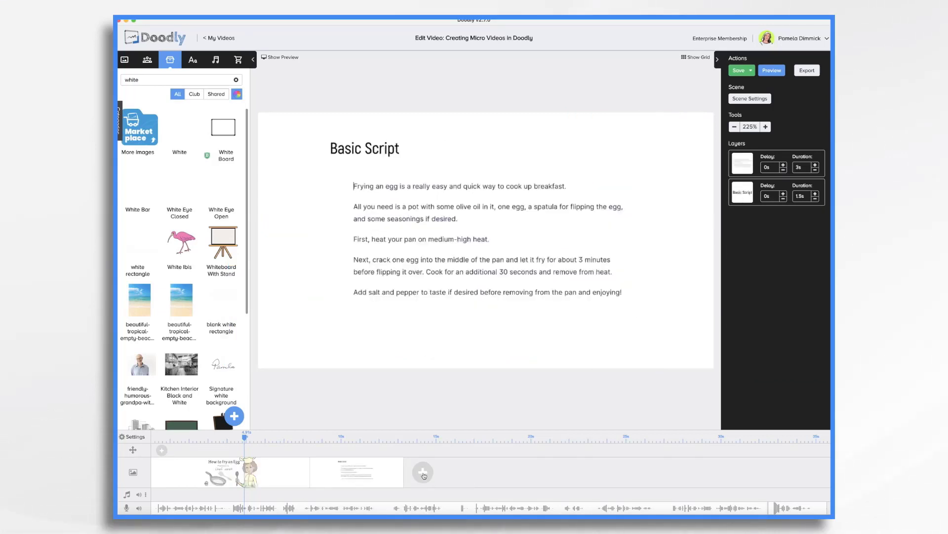
Step: Insert a blank scene before Basic Script headed 'Step 1: Heat Your Pan on Medium-High Heat'
right_click(362, 475)
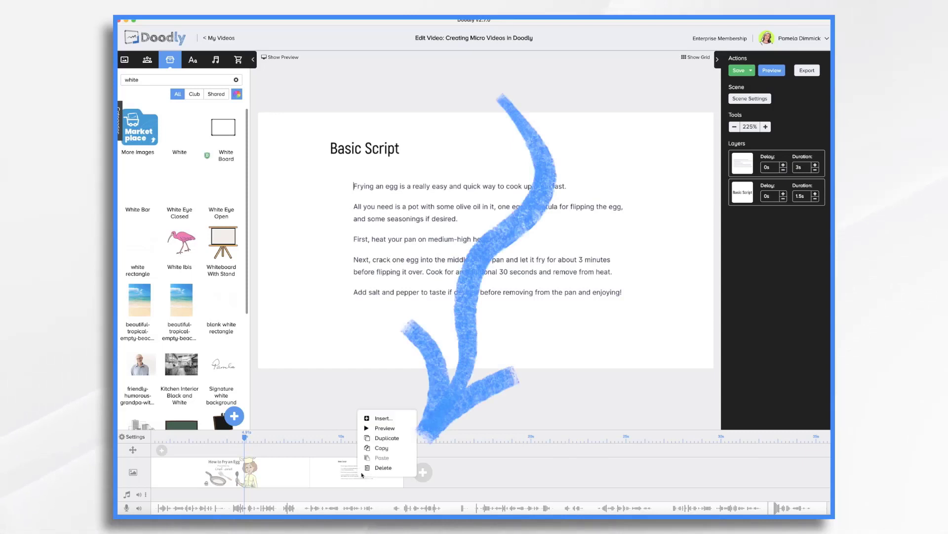
left_click(375, 418)
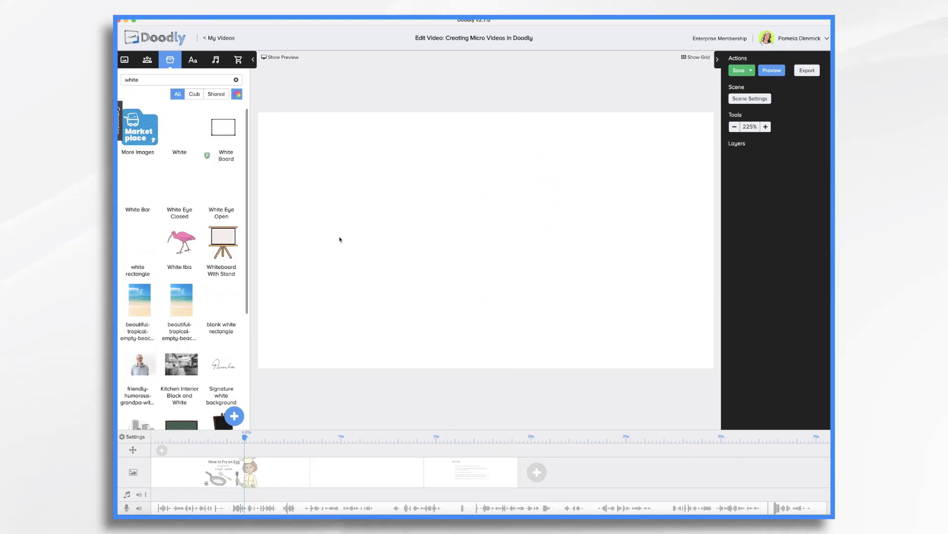
left_click(193, 60)
left_click_drag(181, 103, 419, 155)
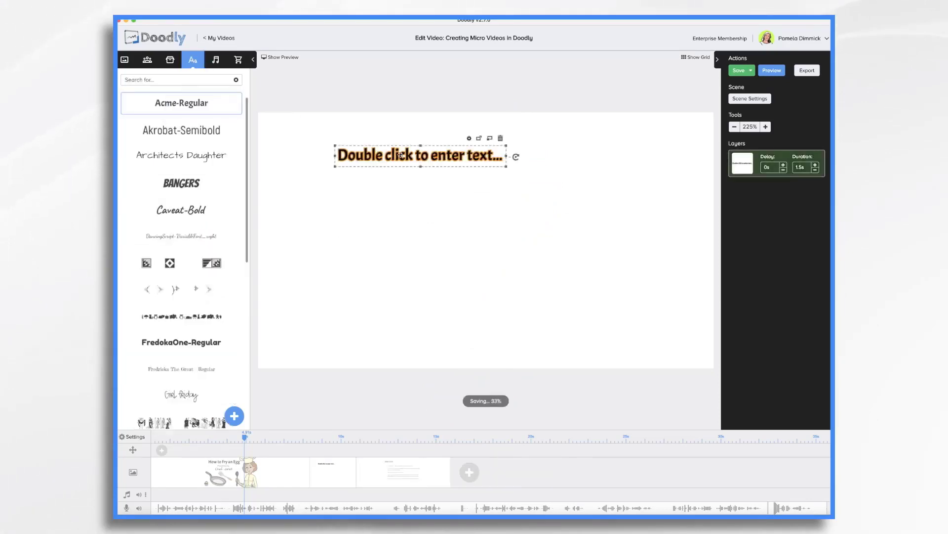
double_click(401, 155)
type("Step 1: Heat Your Pan on Medium-High Heat")
left_click(558, 342)
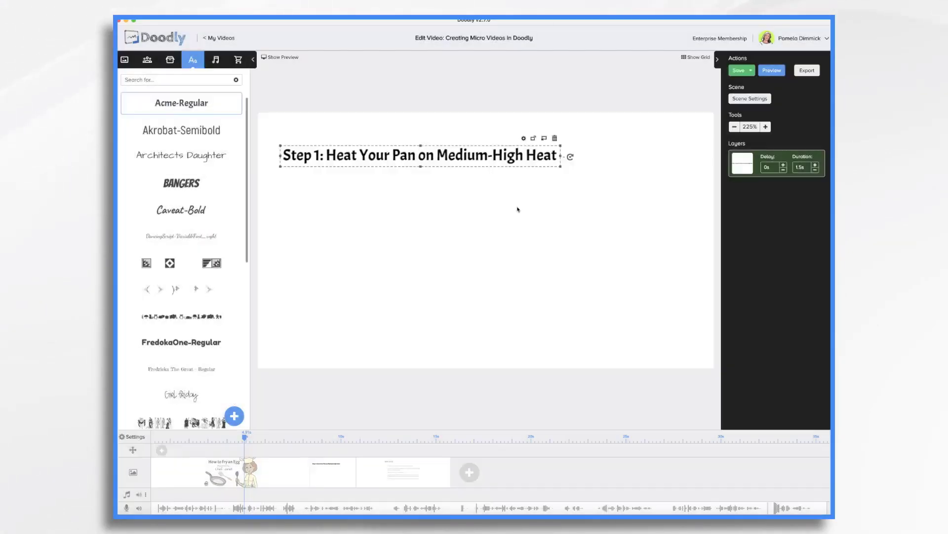
Step: Add an enlarged frying pan prop below the Step 1 heading
left_click(168, 68)
double_click(176, 79)
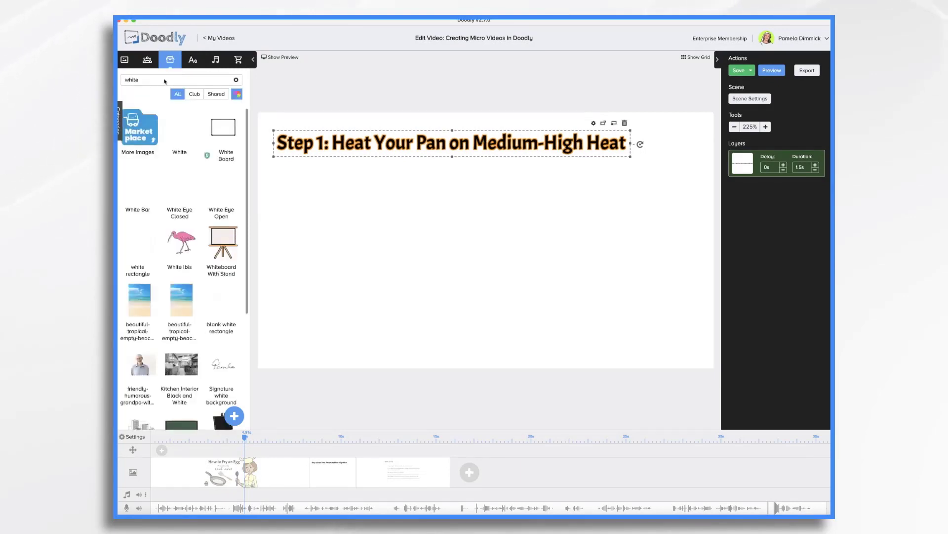
type("pan")
left_click(192, 296)
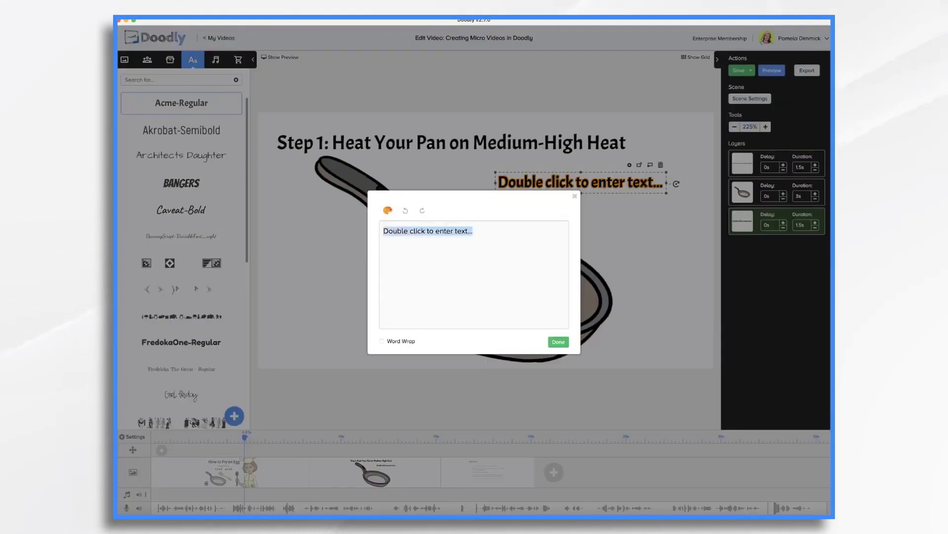
Step: Add the caption 'Step 2: Crack an Egg into the Pan and Cook for 3 Minutes' under Step 1
type("Step 2: Crack an Egg into the Pan and")
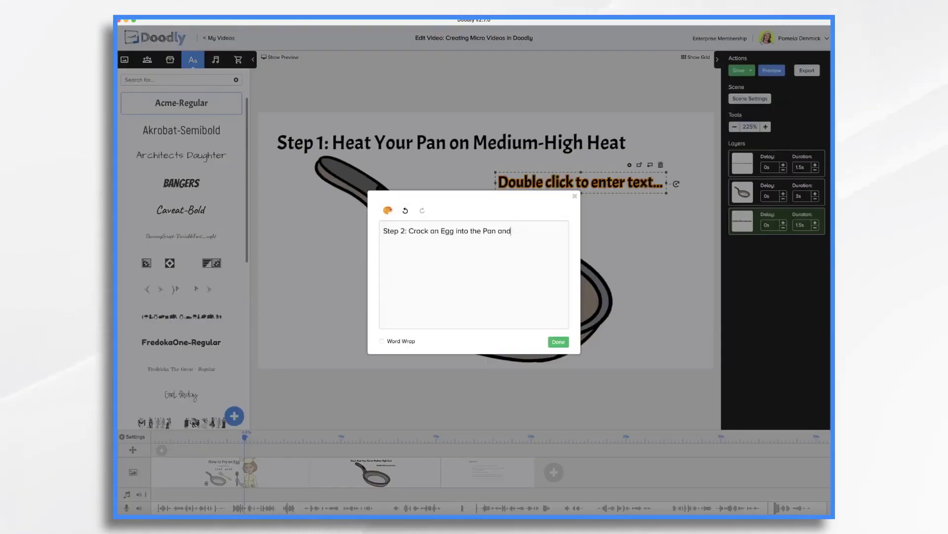
type(" Cook for 3 Minutes")
left_click(558, 341)
left_click(568, 135)
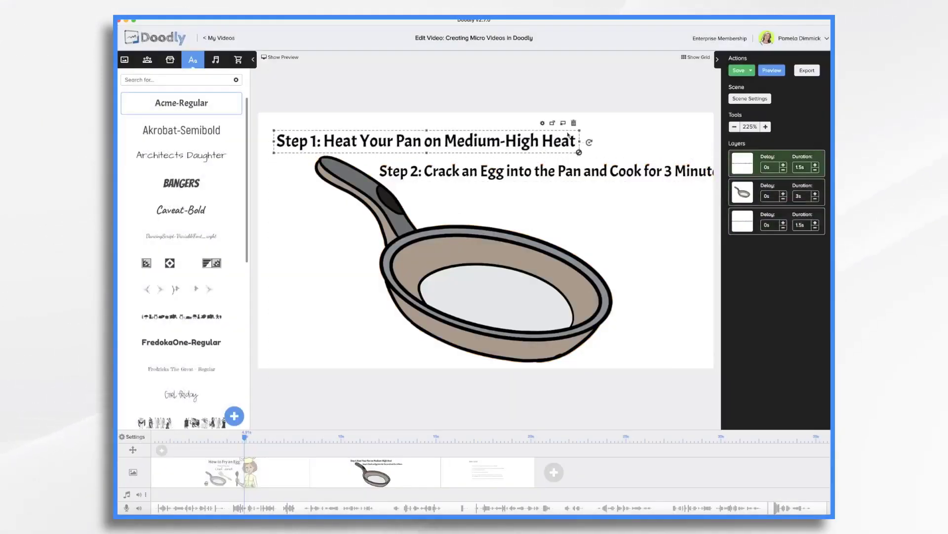
left_click_drag(568, 170, 540, 162)
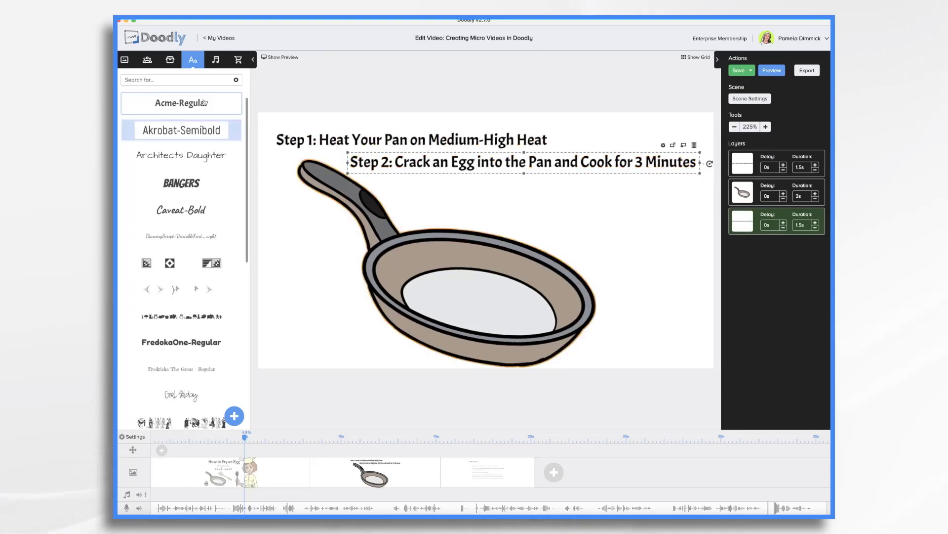
Step: Add the steaming fried egg image from an 'egg' search onto the pan
left_click(170, 59)
left_click(166, 83)
type("pan")
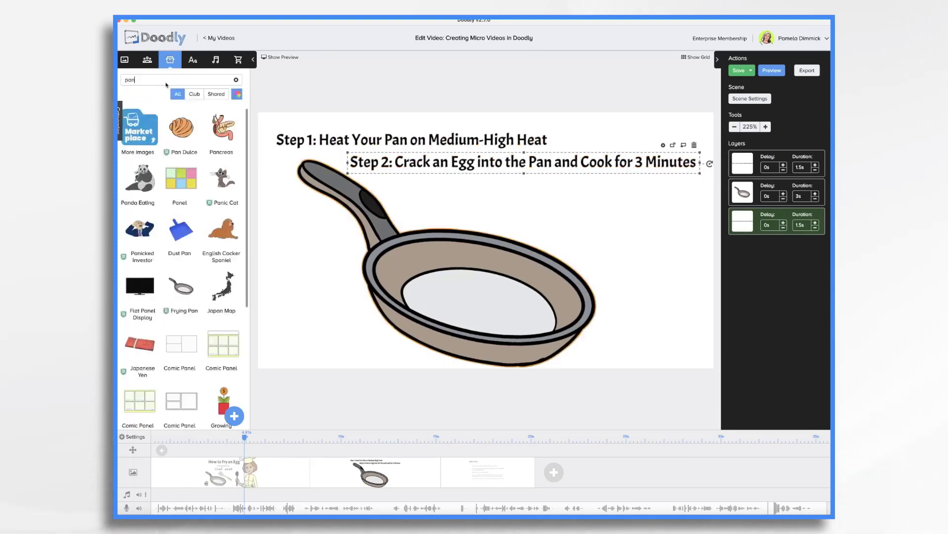
key("BackSpace")
key("BackSpace")
key("BackSpace")
type("egg")
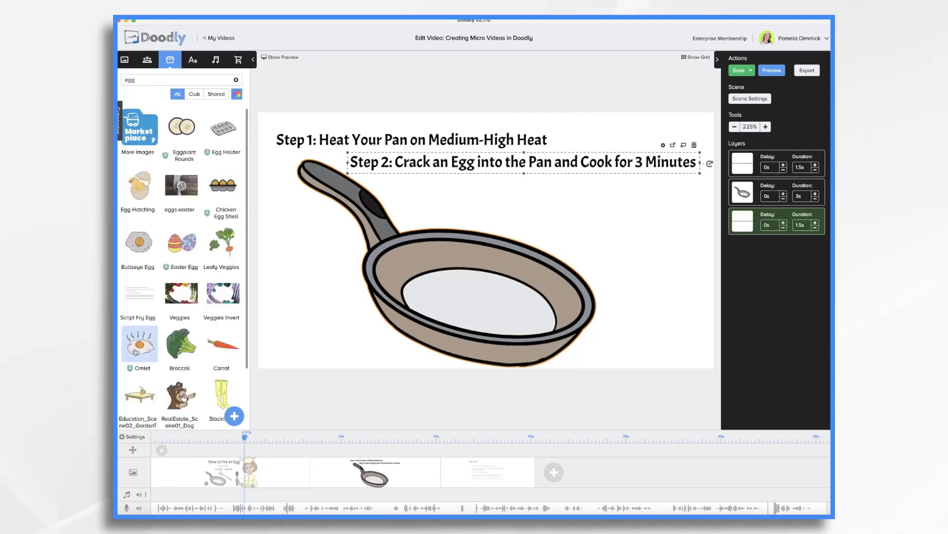
left_click_drag(136, 351, 464, 313)
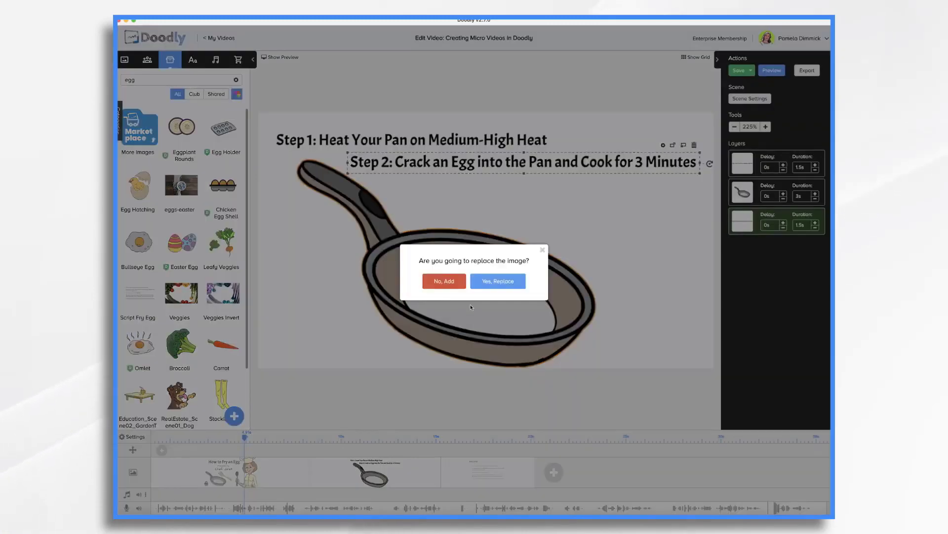
left_click(503, 283)
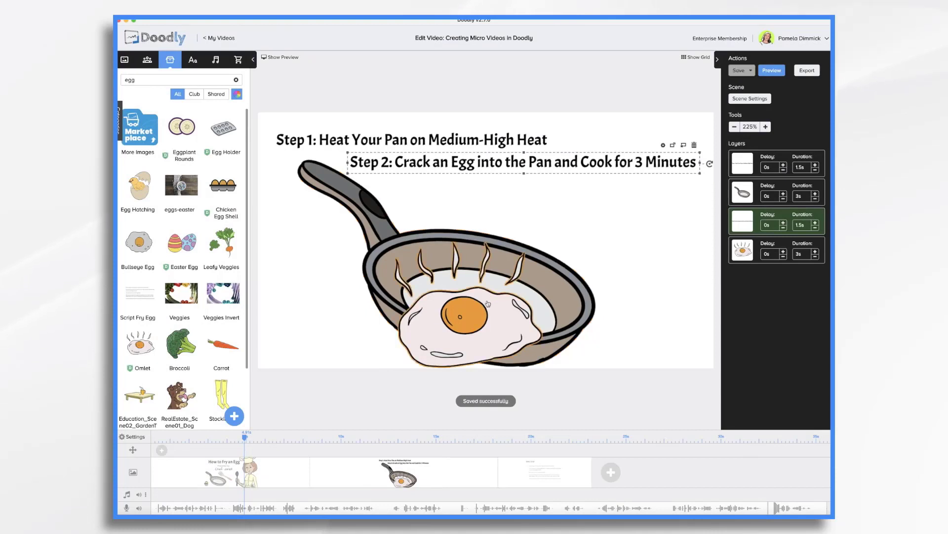
Step: Rotate the fried egg to match the frying pan's angle
left_click(473, 311)
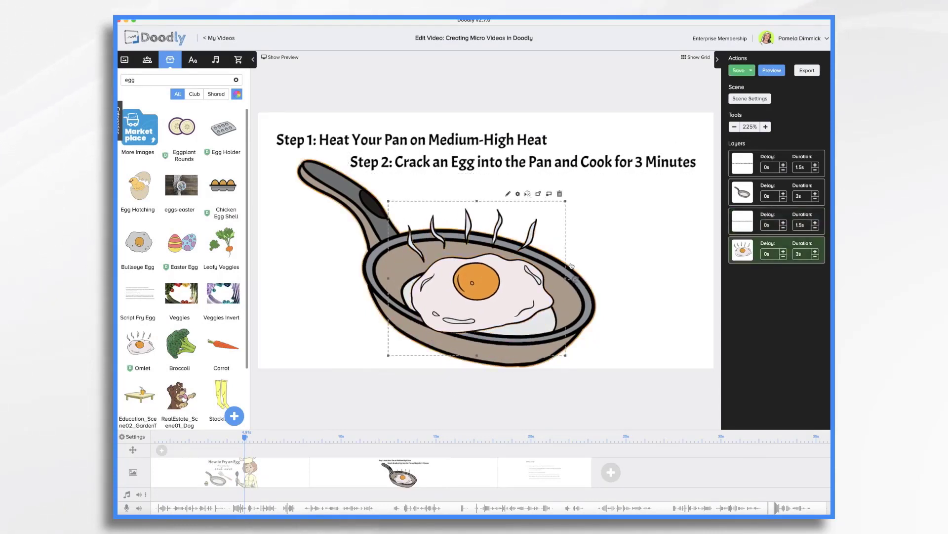
left_click_drag(573, 282, 571, 306)
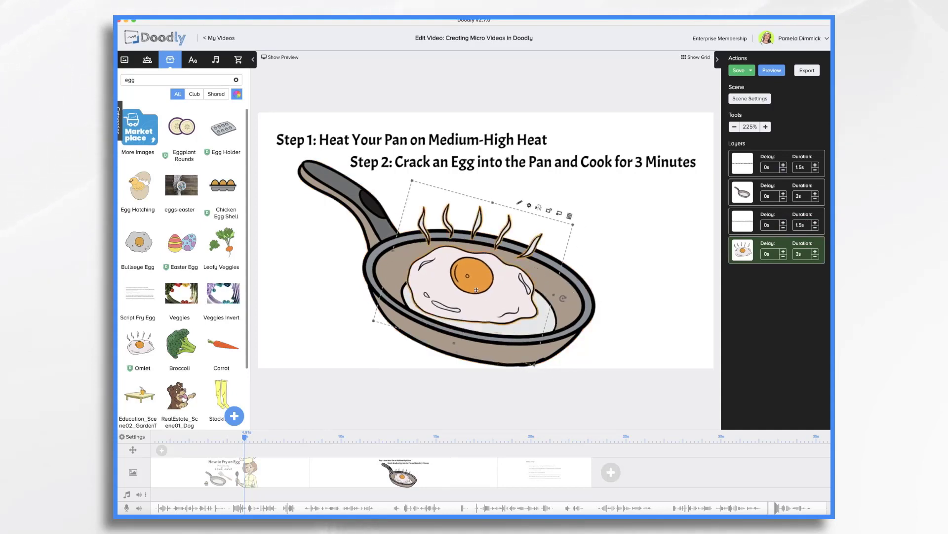
left_click(470, 395)
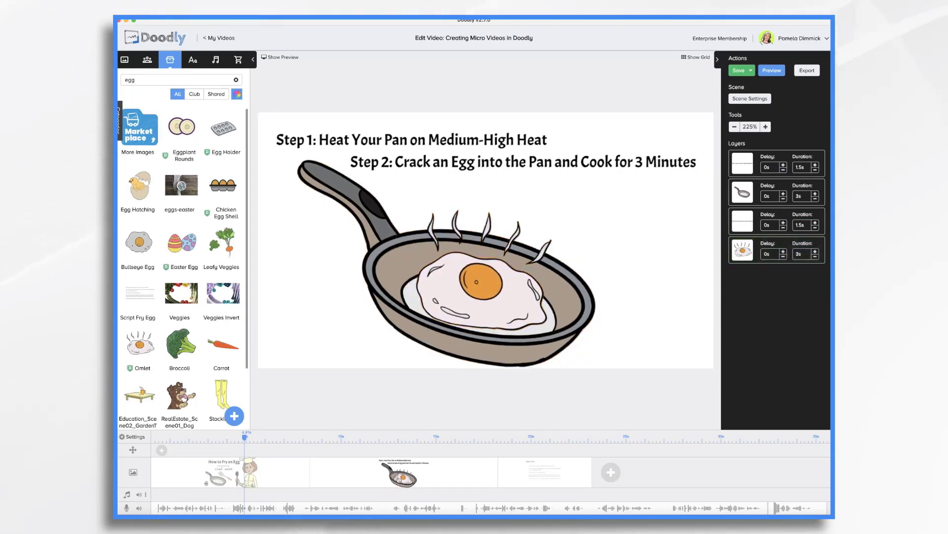
right_click(457, 474)
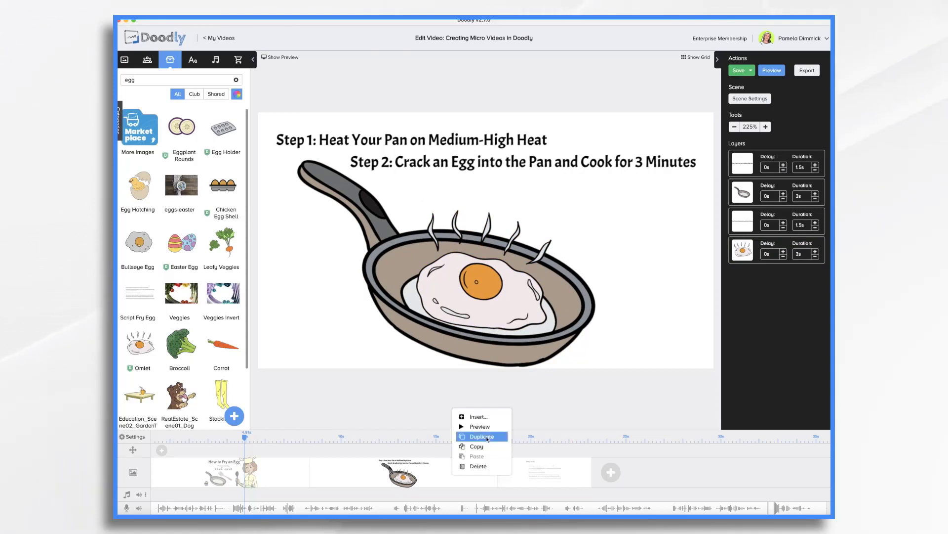
Step: Duplicate the egg-in-pan scene and give its Step 1, pan and Step 2 elements 0s draw time
left_click(487, 439)
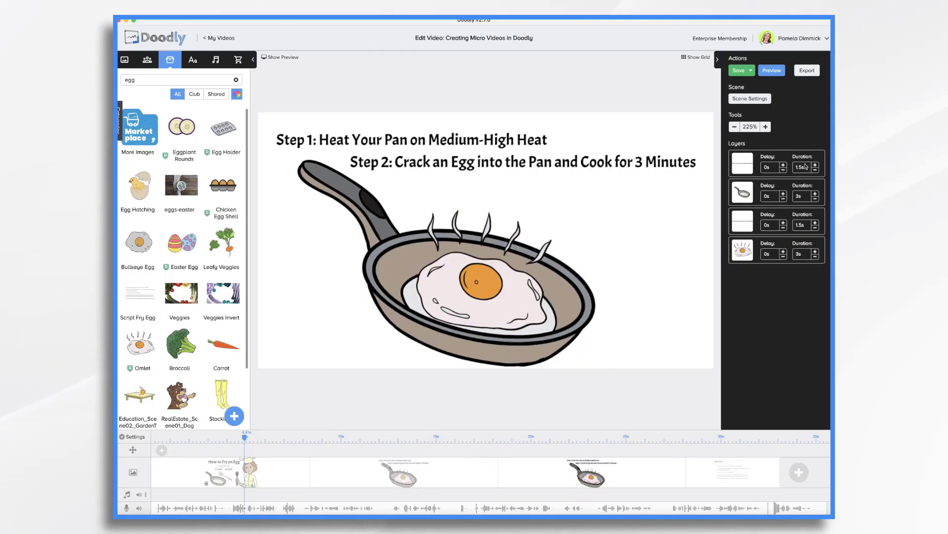
left_click(805, 170)
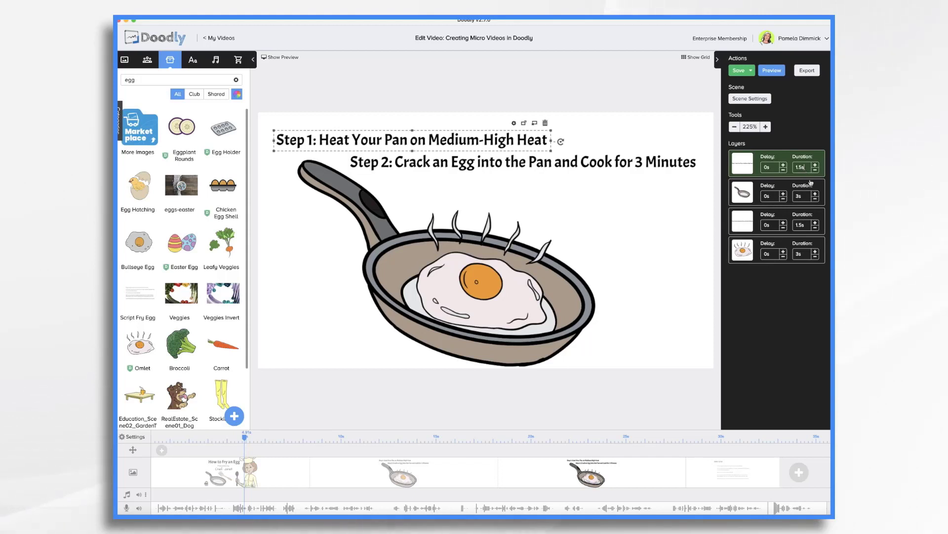
left_click(780, 193)
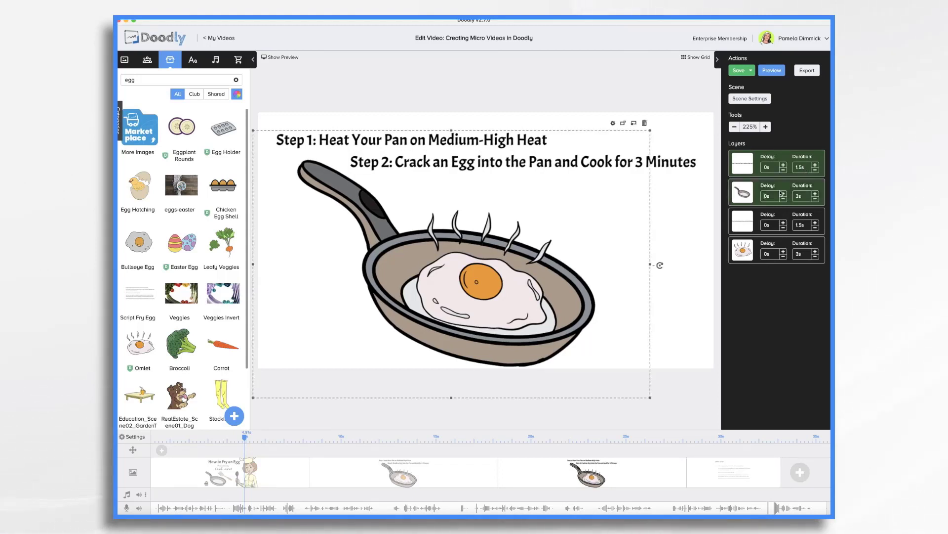
left_click(779, 224)
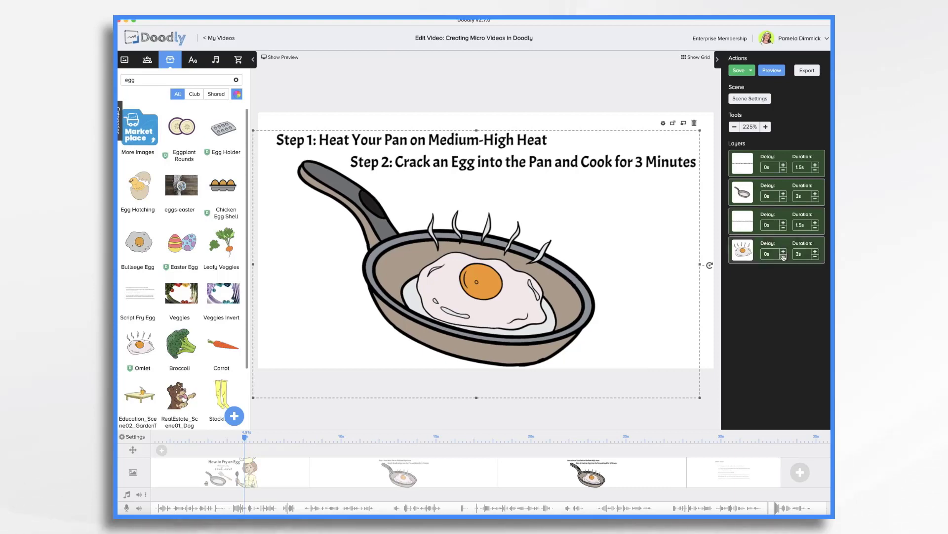
left_click(664, 124)
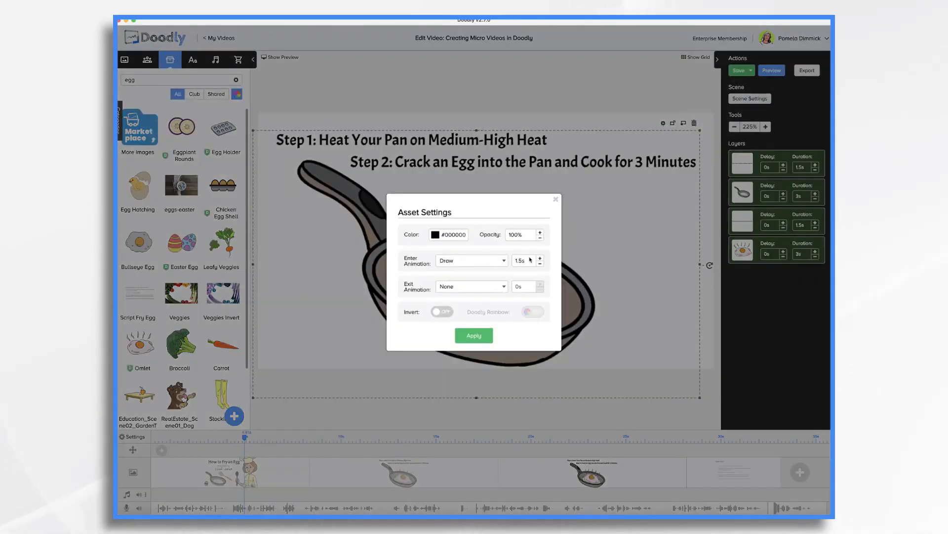
key("BackSpace")
key("BackSpace")
key("BackSpace")
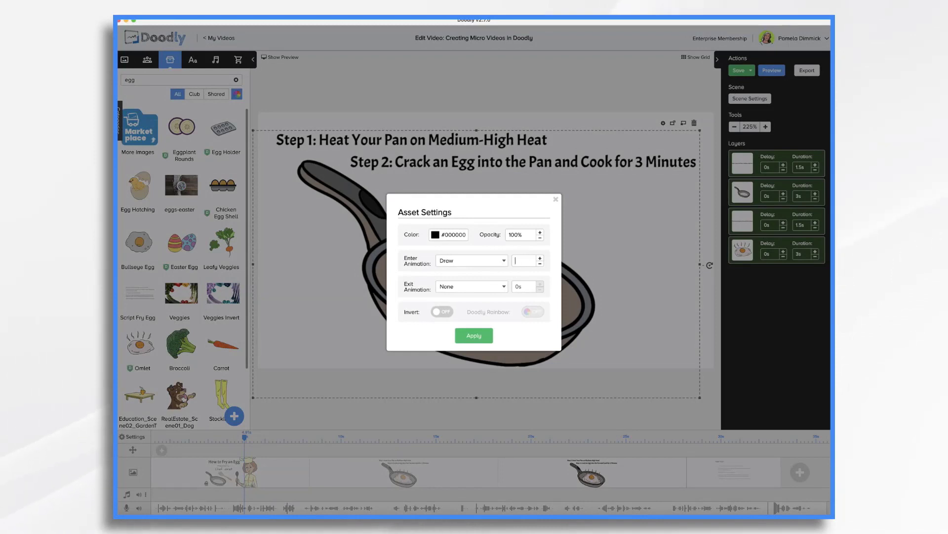
left_click(475, 336)
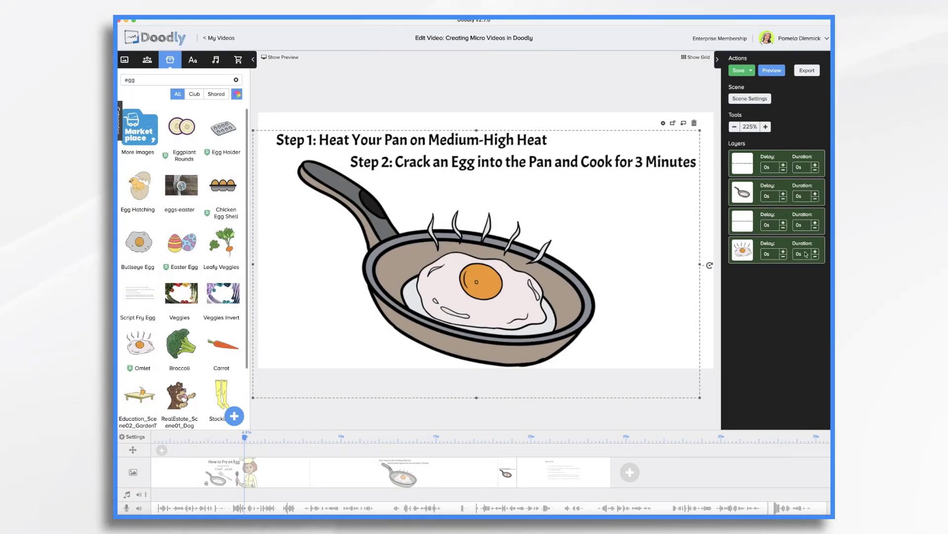
left_click(451, 475)
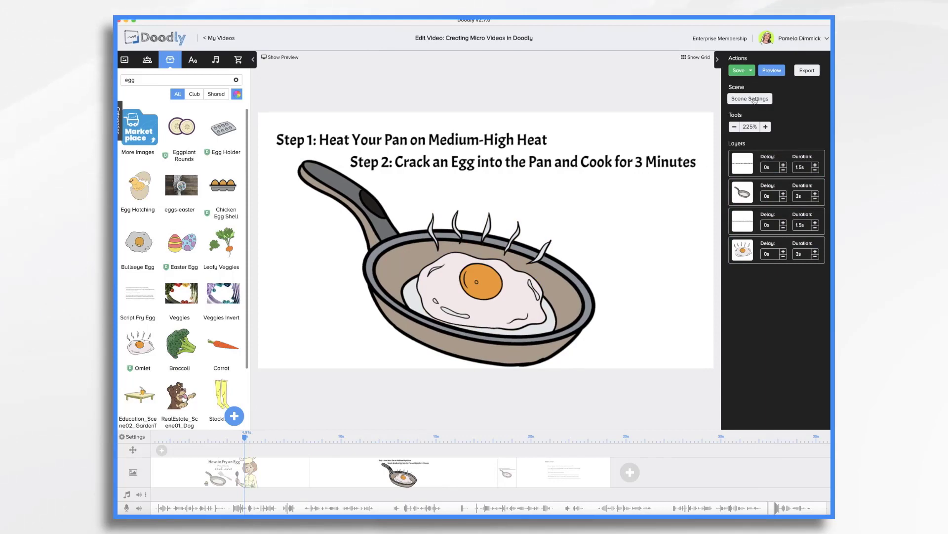
Step: Set the copied scene's transition to None in Scene Settings and apply
left_click(754, 100)
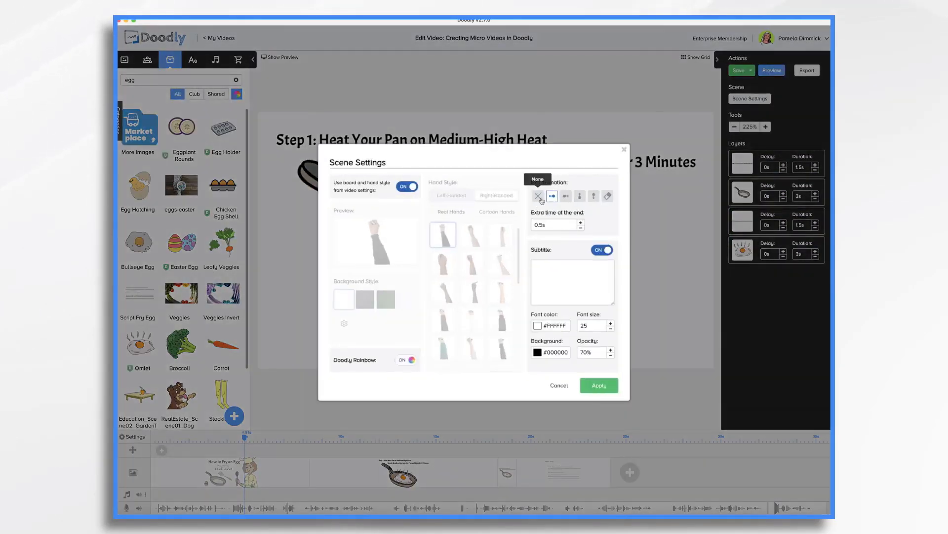
left_click(598, 385)
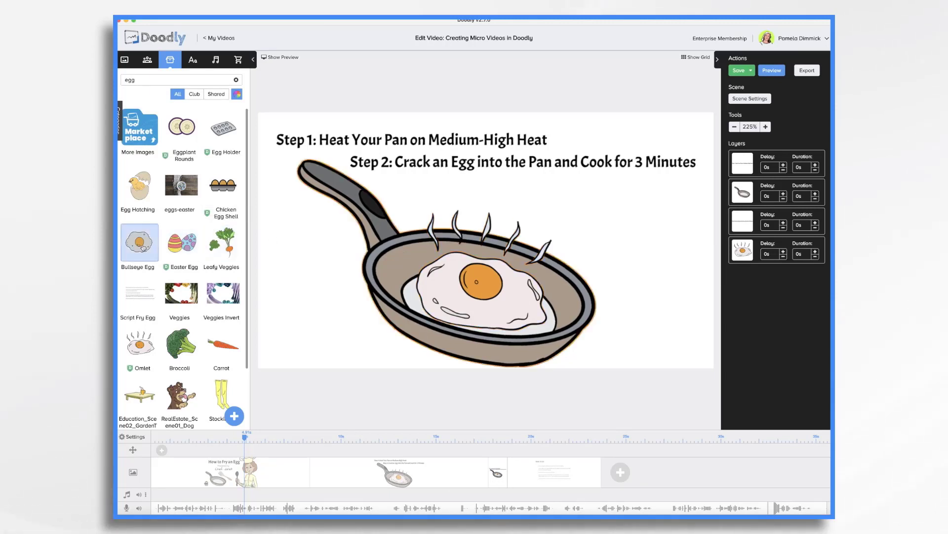
Step: Replace the egg with the Bullseye Egg and enlarge the spatula beneath it
left_click_drag(268, 237, 498, 284)
left_click(499, 283)
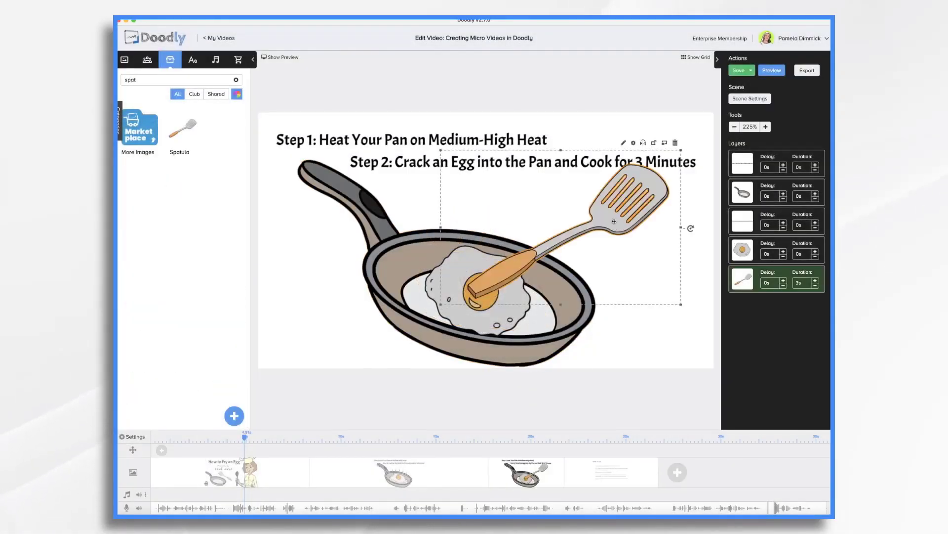
mouse_move(696, 207)
left_mouse_down()
mouse_move(719, 289)
mouse_move(748, 277)
mouse_move(746, 259)
mouse_move(758, 256)
left_mouse_up()
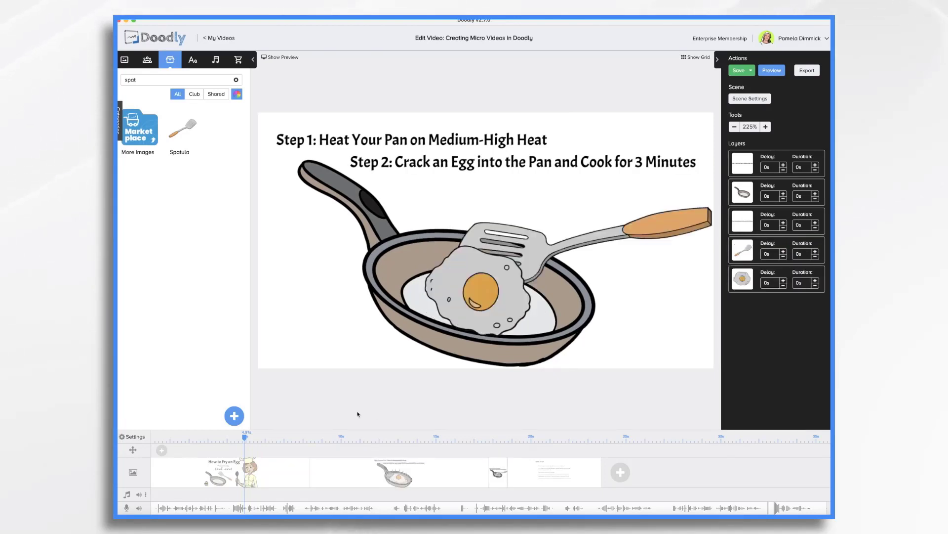
Step: Caption the scene 'Step 3: Flip and Cook for 30 Seconds'
left_click(193, 60)
left_click(182, 103)
type("Step 3: Flip and Cook for 30 Seconds")
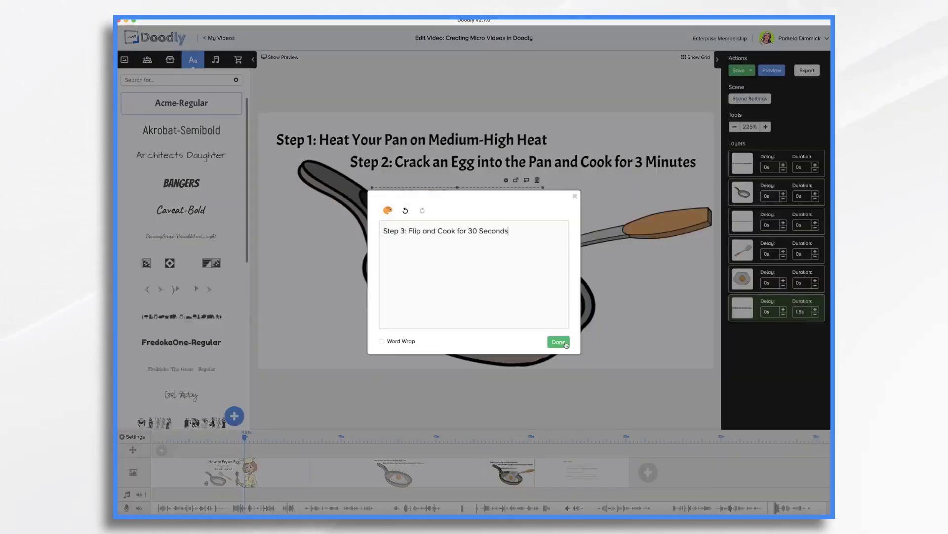
left_click(559, 341)
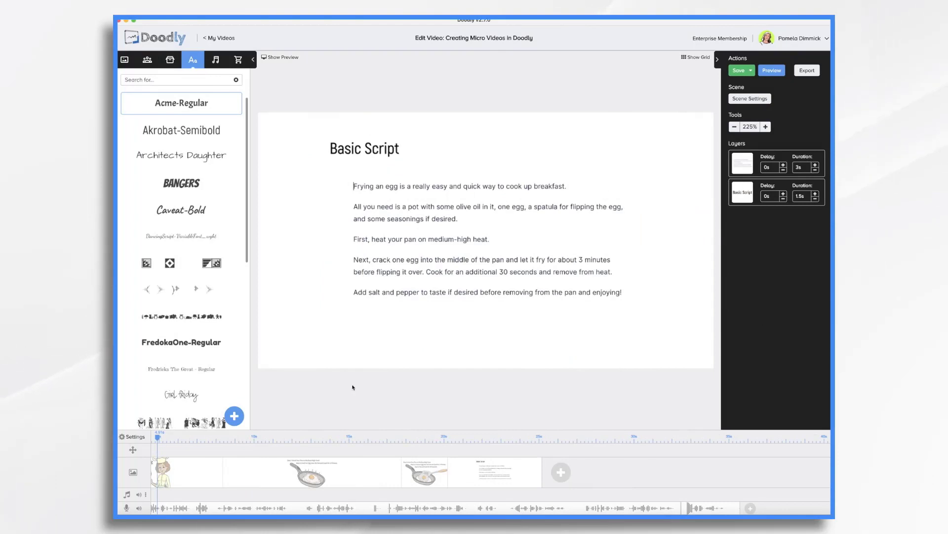
Step: Insert a blank scene before Basic Script with Janet Chef placed on the right
right_click(470, 476)
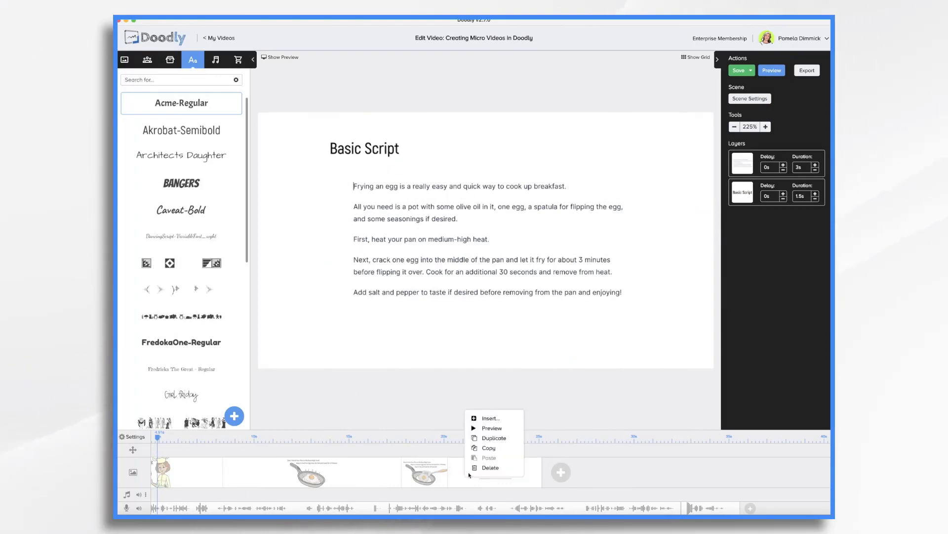
left_click(478, 418)
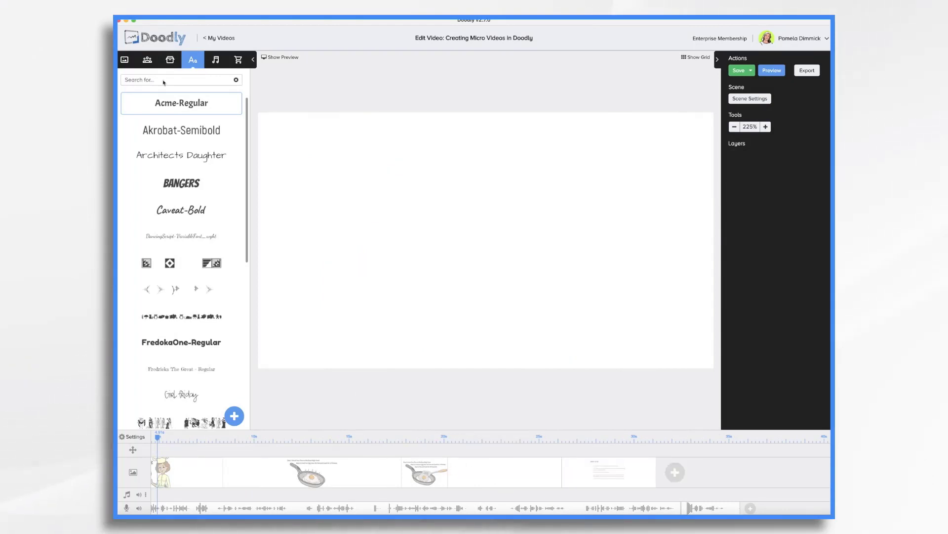
left_click(147, 59)
left_click(163, 79)
type("chef")
left_click_drag(181, 310, 589, 233)
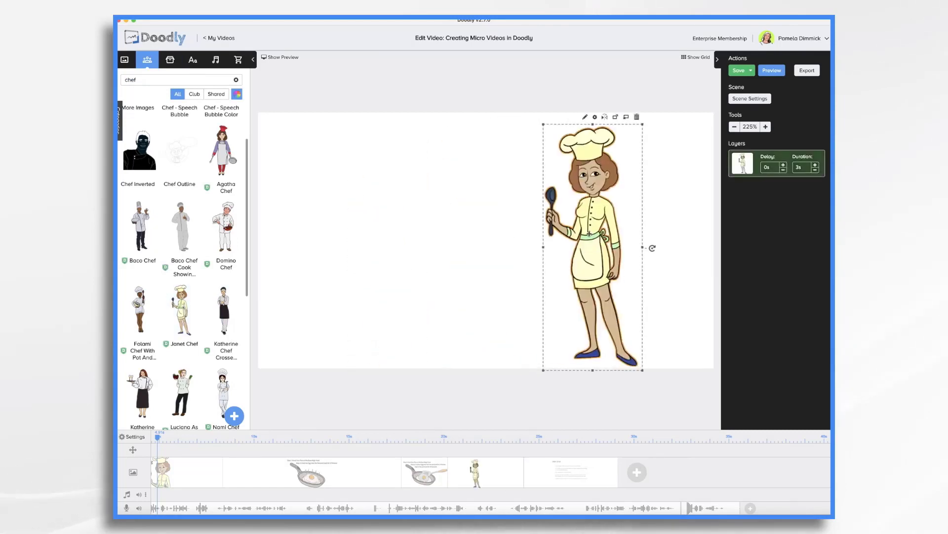
Step: Add the pink plate prop from a 'plate' search to the canvas
left_click(169, 60)
left_click(164, 79)
type("plate")
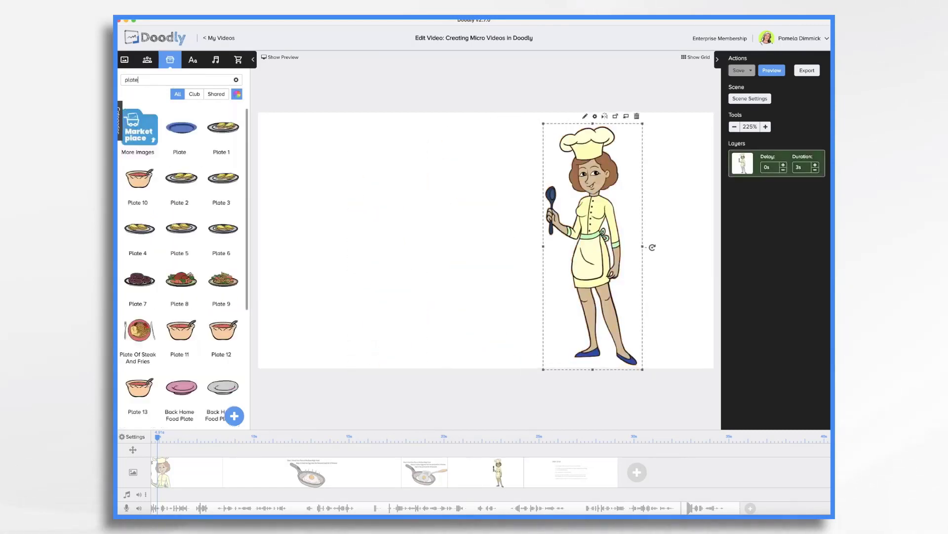
left_click_drag(182, 387, 356, 276)
left_click(362, 253)
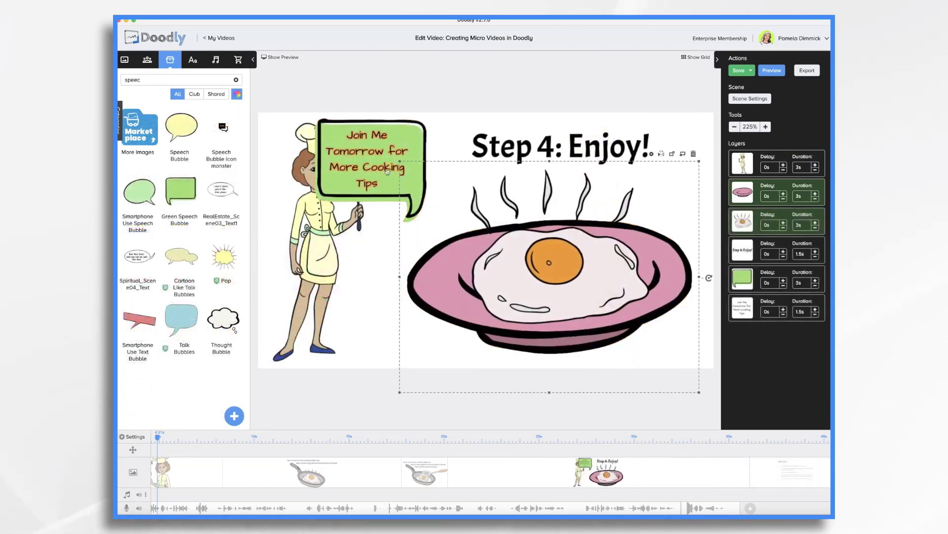
Step: Move the speech bubble right and reposition the chef on the Step 4: Enjoy! scene
left_click(405, 140)
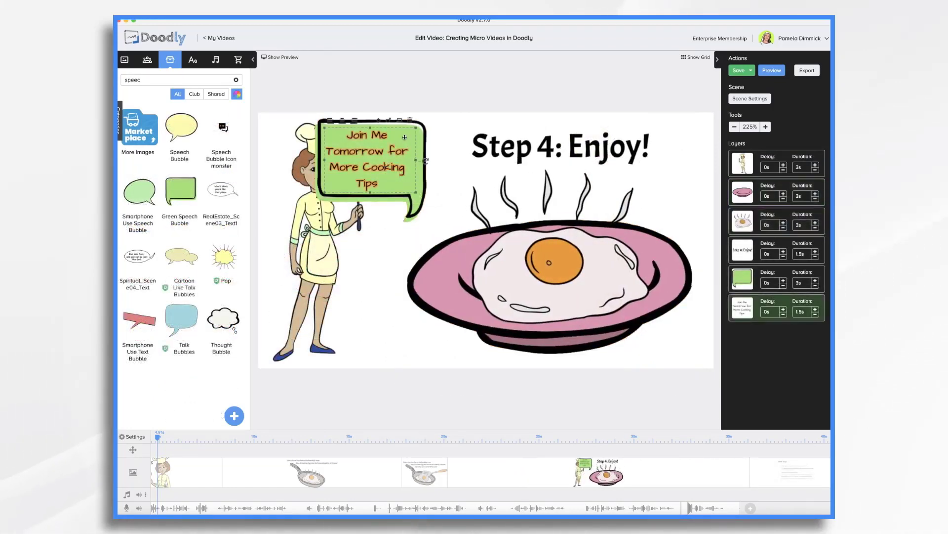
left_click(423, 137, "shift")
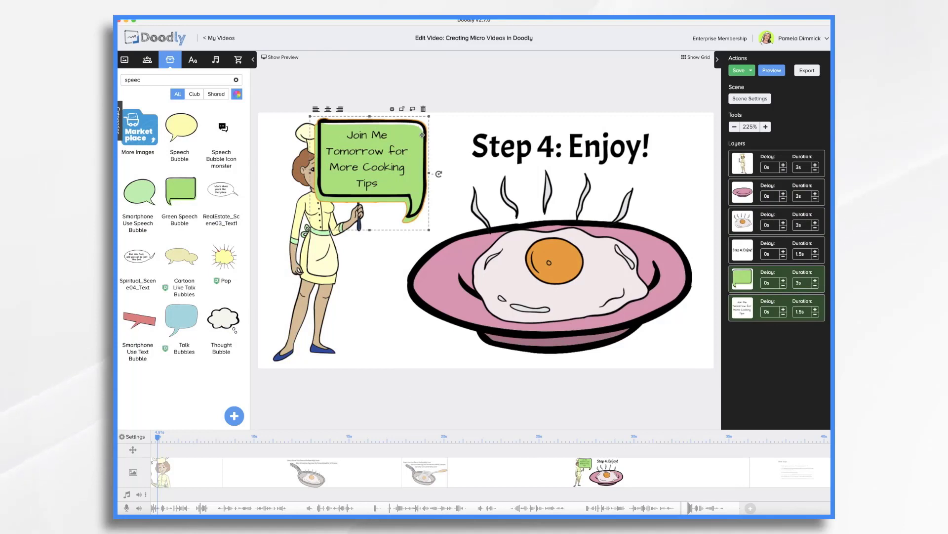
left_click_drag(422, 135, 455, 134)
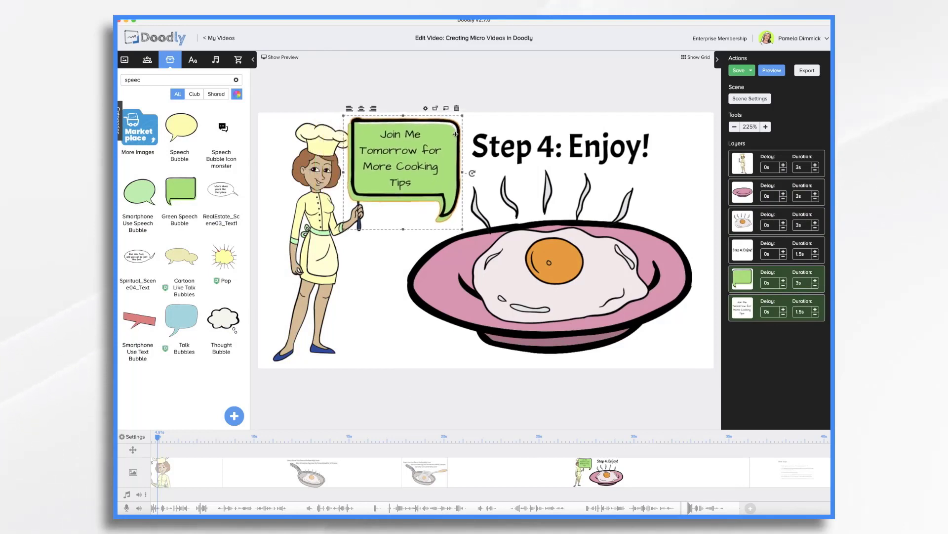
left_click(301, 210)
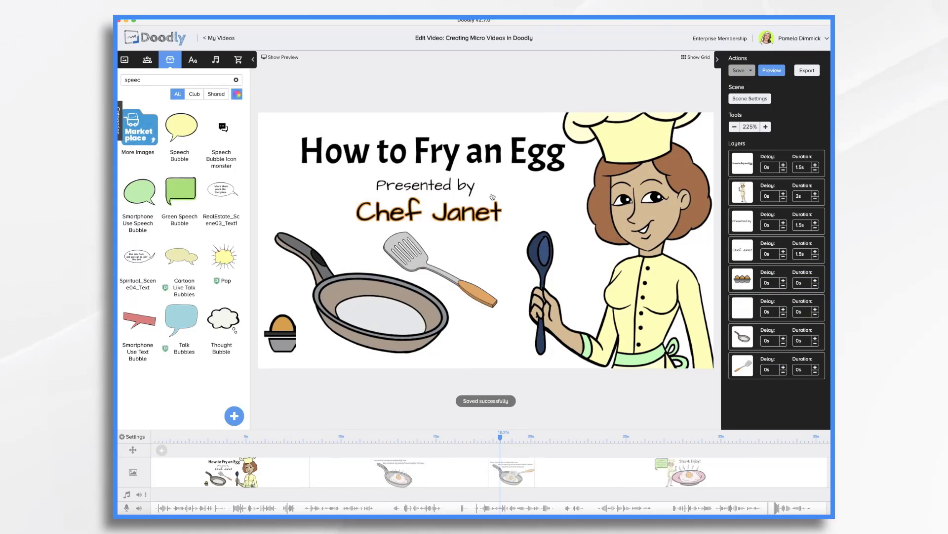
right_click(274, 467)
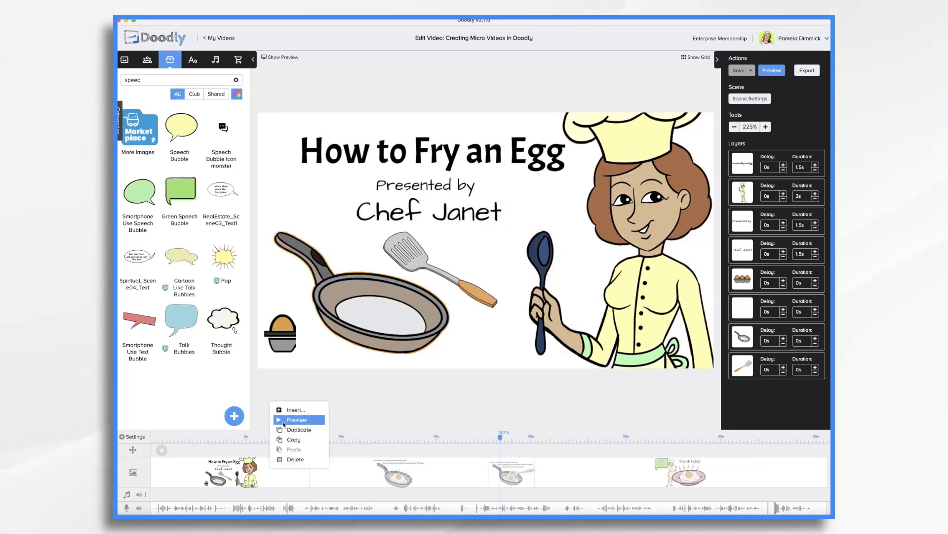
left_click(284, 424)
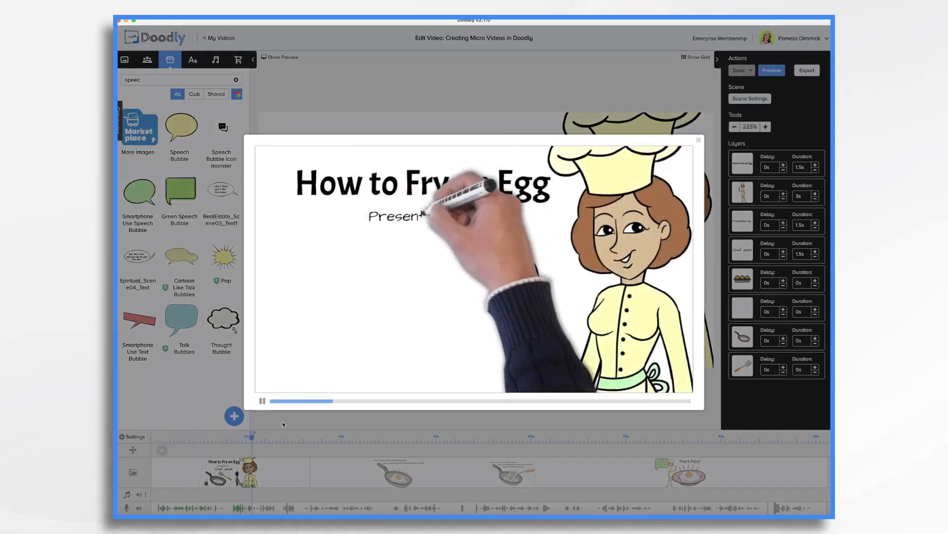
left_click(698, 142)
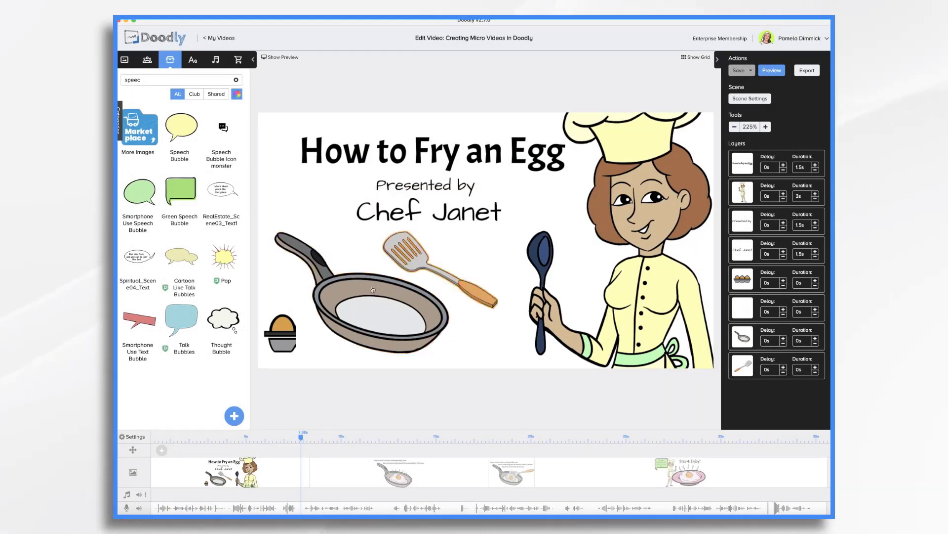
Step: Cut the title scene's draw durations: chef to 2s, Presented by to 0.5s, Chef Janet to 1s
left_click(816, 199)
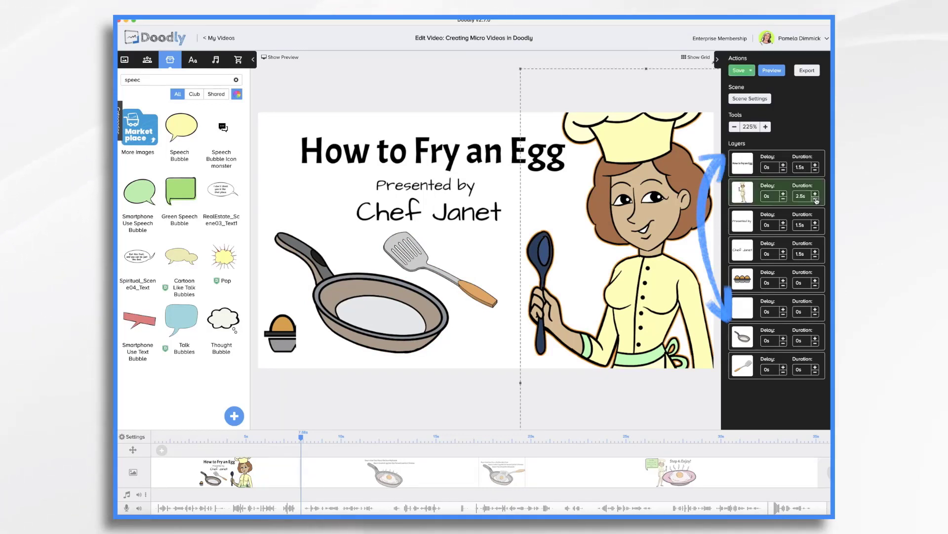
left_click(815, 200)
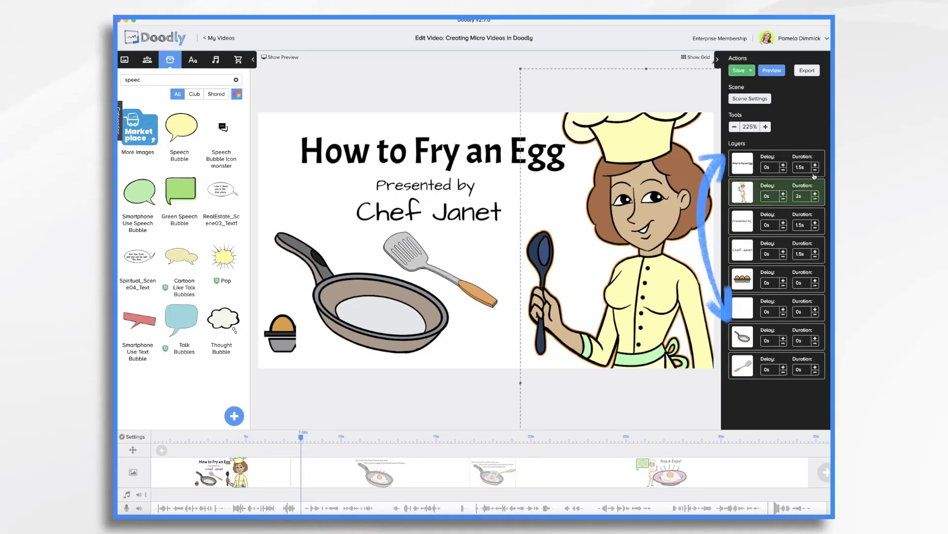
left_click(817, 228)
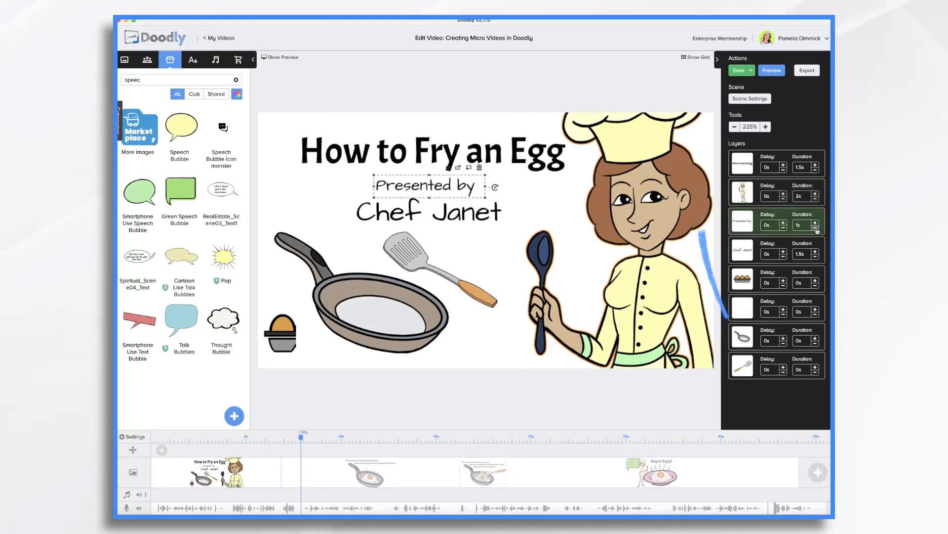
left_click(816, 228)
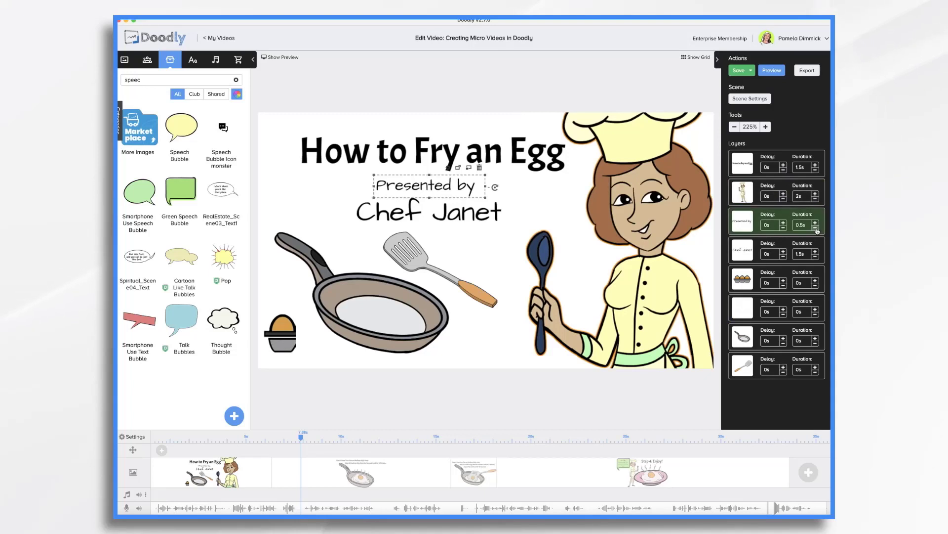
left_click(815, 257)
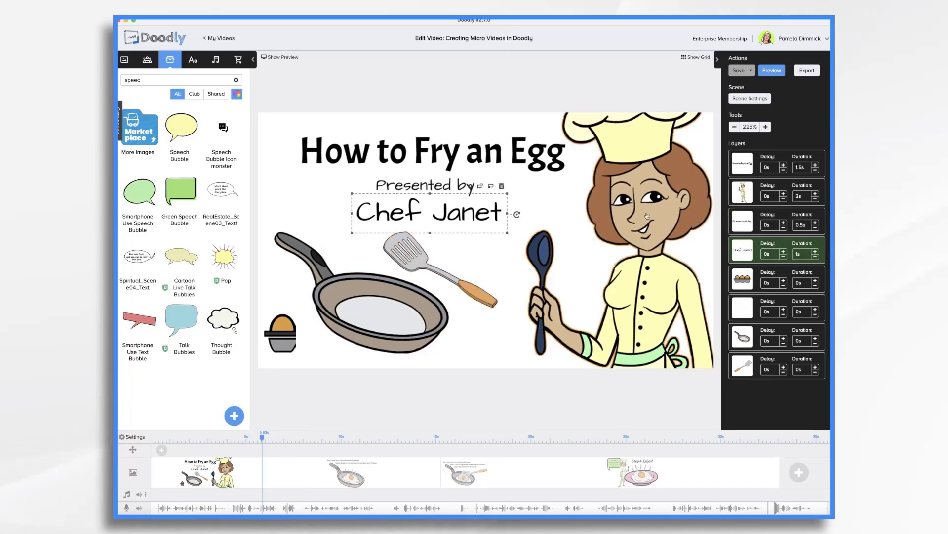
Step: Give the title scene 6s of extra end time and preview the scene
left_click(754, 101)
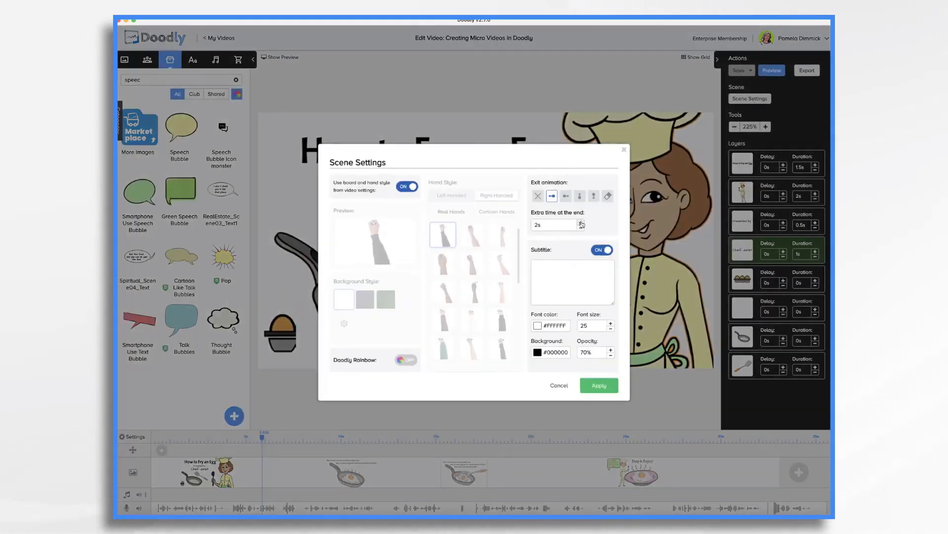
left_click(581, 223)
left_click(581, 222)
left_click(581, 223)
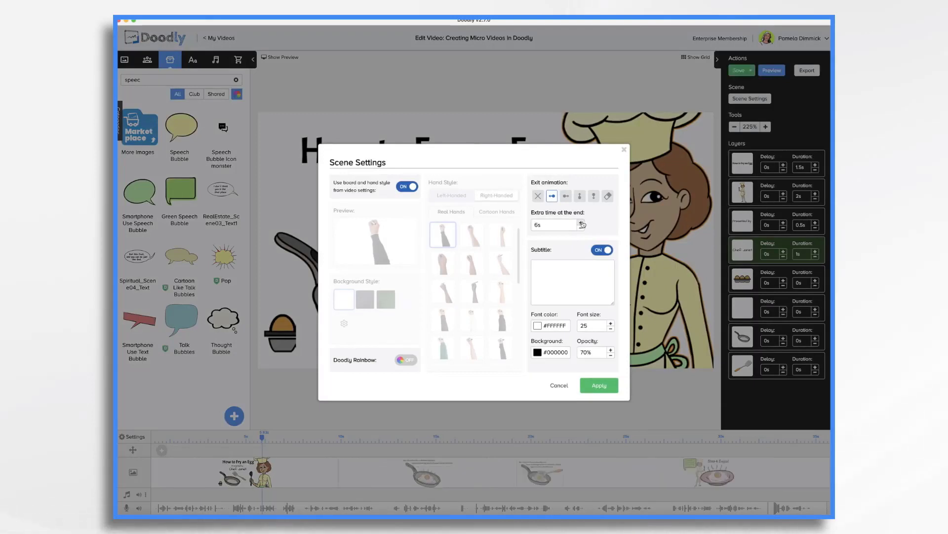
left_click(606, 385)
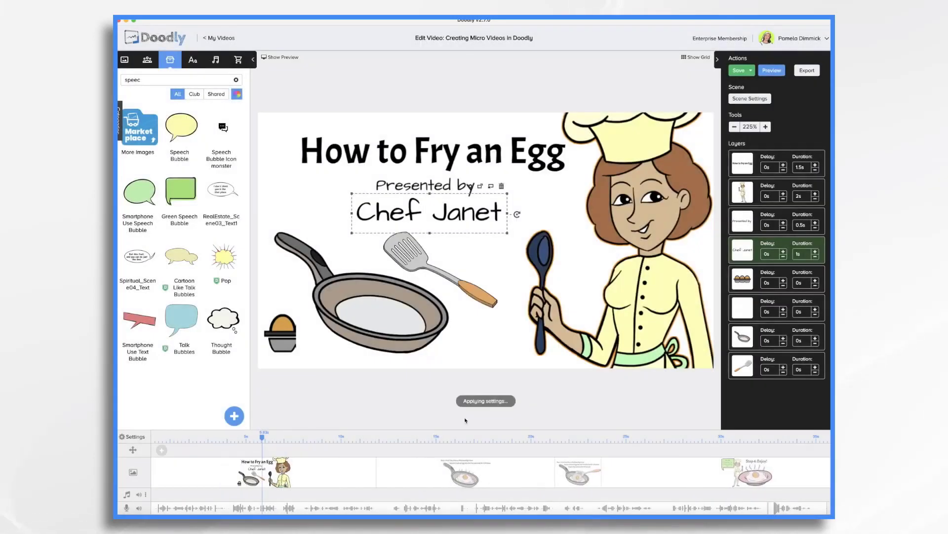
right_click(319, 468)
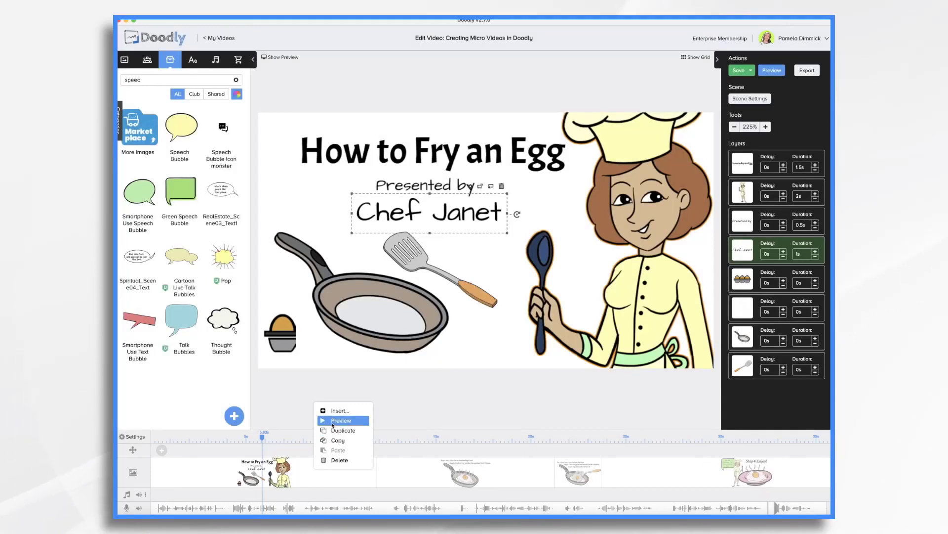
left_click(332, 423)
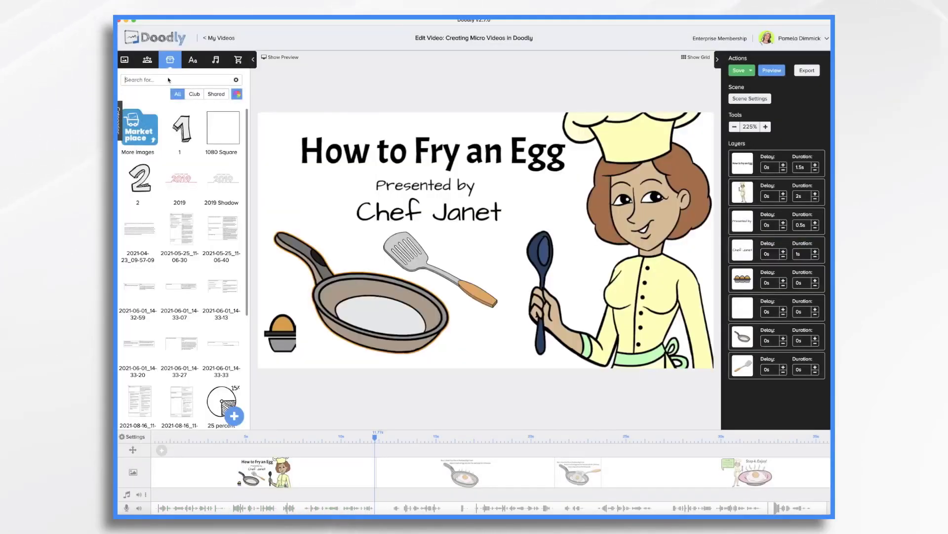
Step: Search the library for 'chil' and place the Chilli Sauce bottle beside the spatula
type("chil")
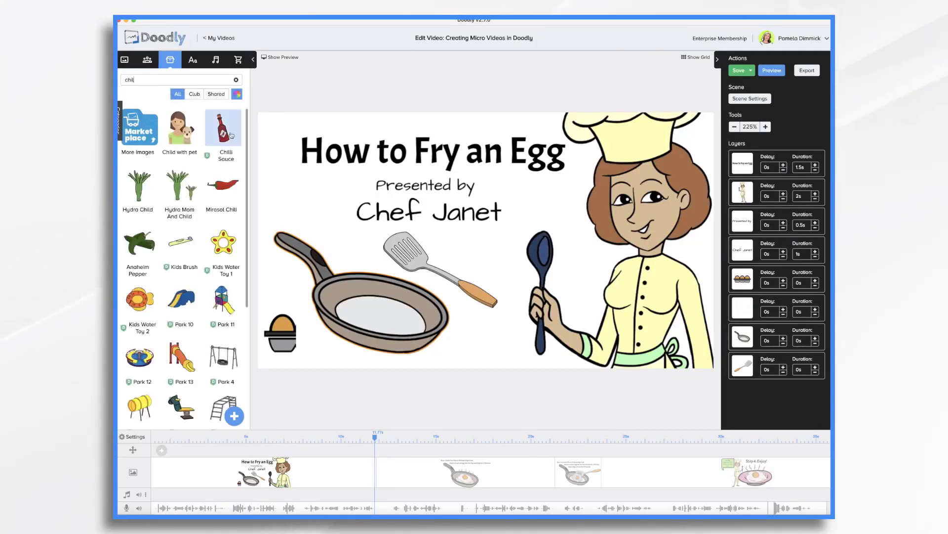
left_click_drag(231, 134, 482, 332)
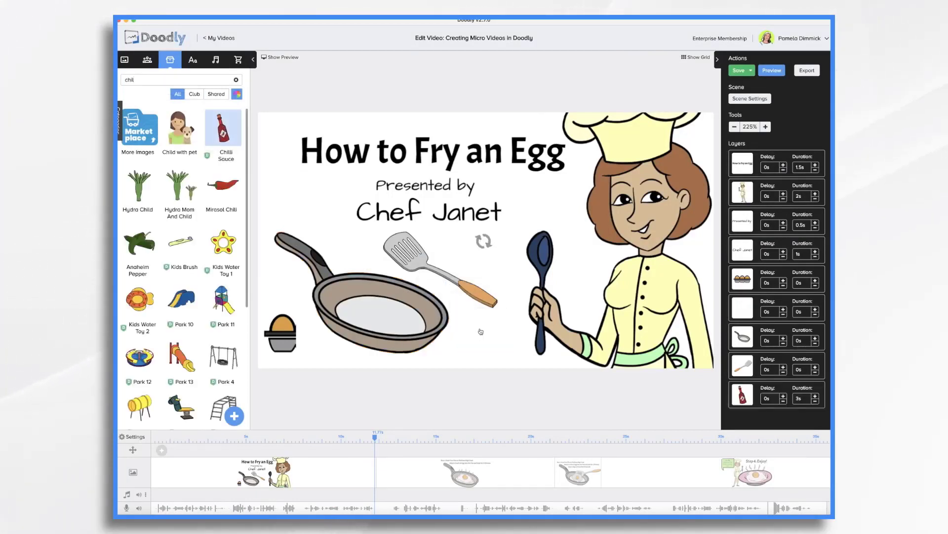
left_click(476, 318)
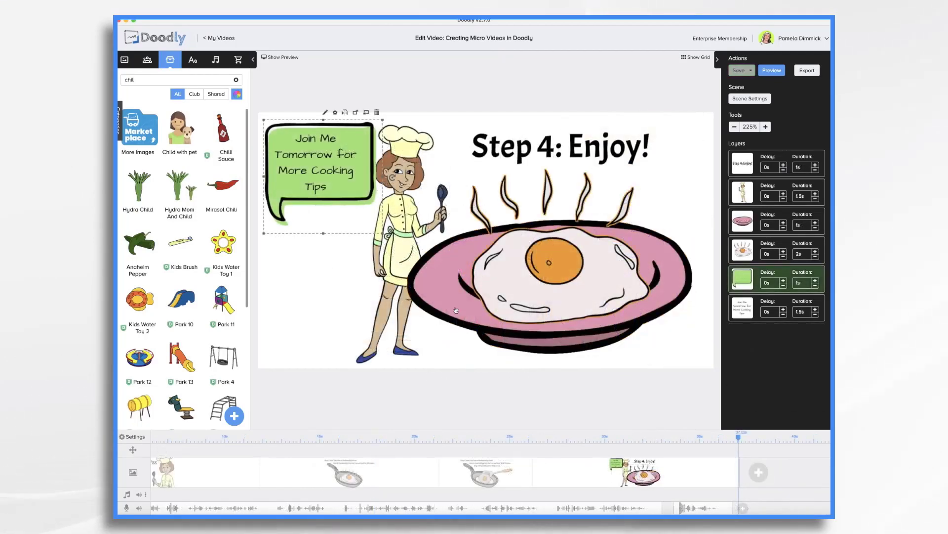
Step: Return to the How to Fry an Egg scene and add a pan-and-zoom move at about 5 seconds
scroll(309, 460, "left", 5)
left_click(226, 479)
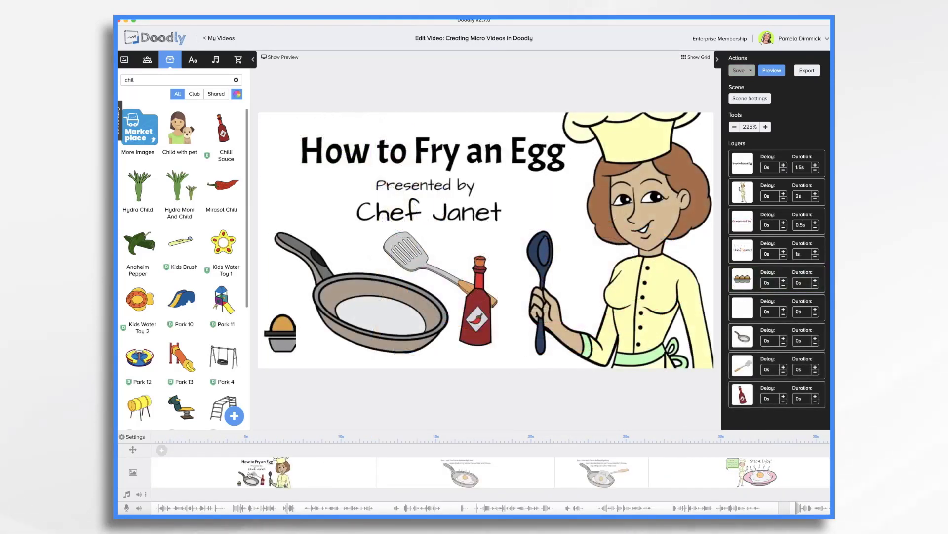
left_click(162, 452)
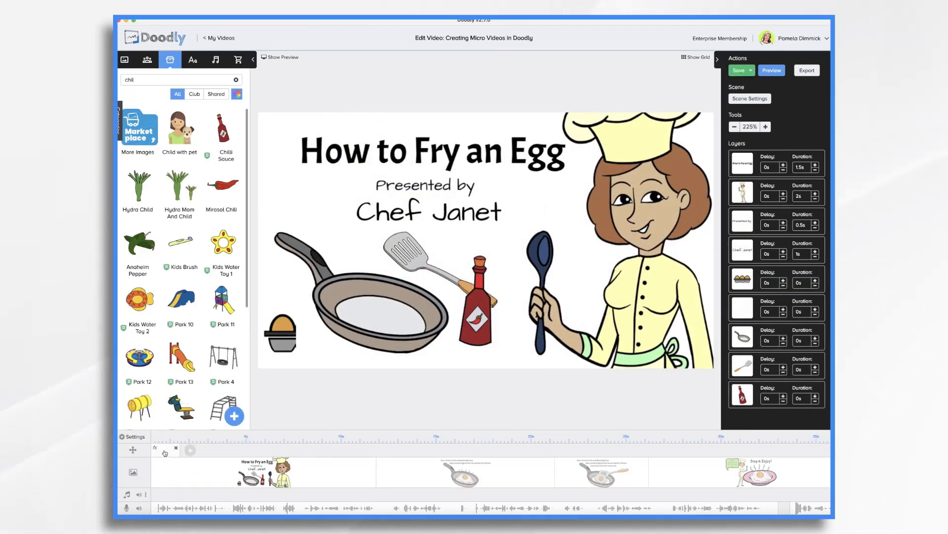
left_click_drag(165, 452, 175, 451)
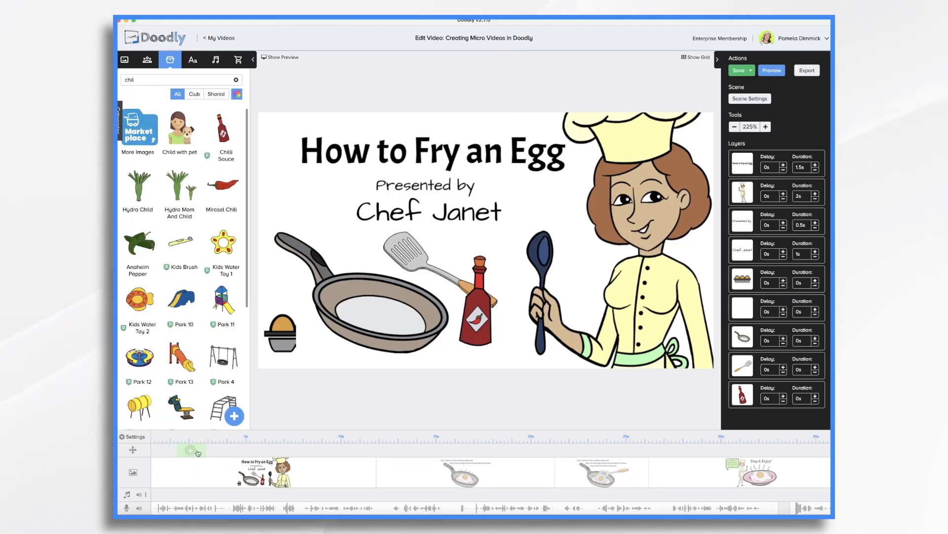
left_click_drag(258, 452, 258, 451)
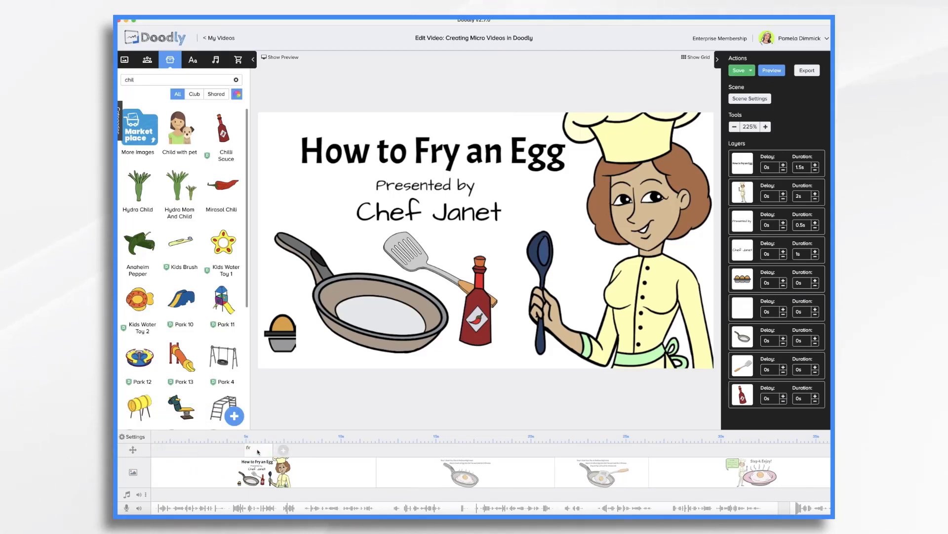
Step: Shrink the camera move's end frame onto the pan and chilli bottle, then show the preview panel
left_click(258, 452)
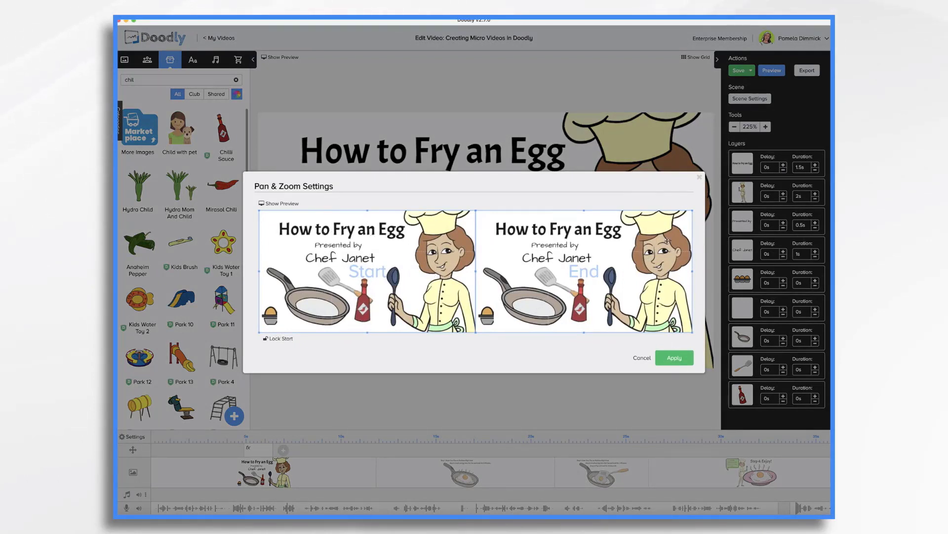
left_click_drag(692, 210, 604, 258)
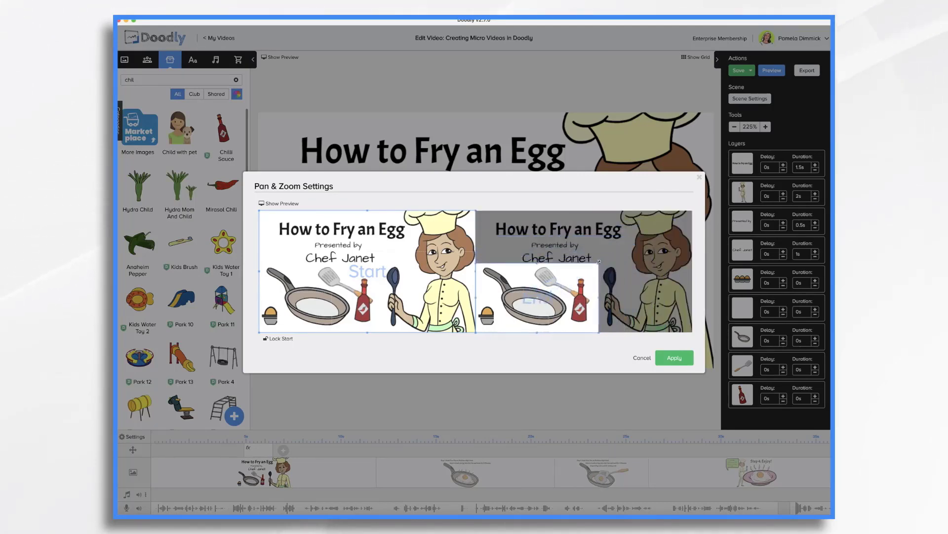
left_click(674, 357)
left_click(284, 58)
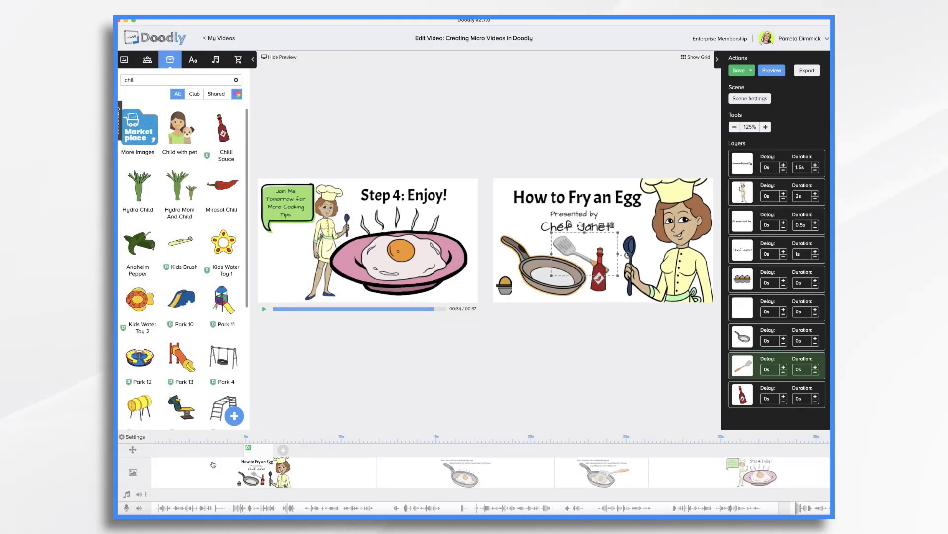
Step: Scrub the playhead around 3–4 seconds to review the zoom, then add a second pan-and-zoom move
left_click(222, 440)
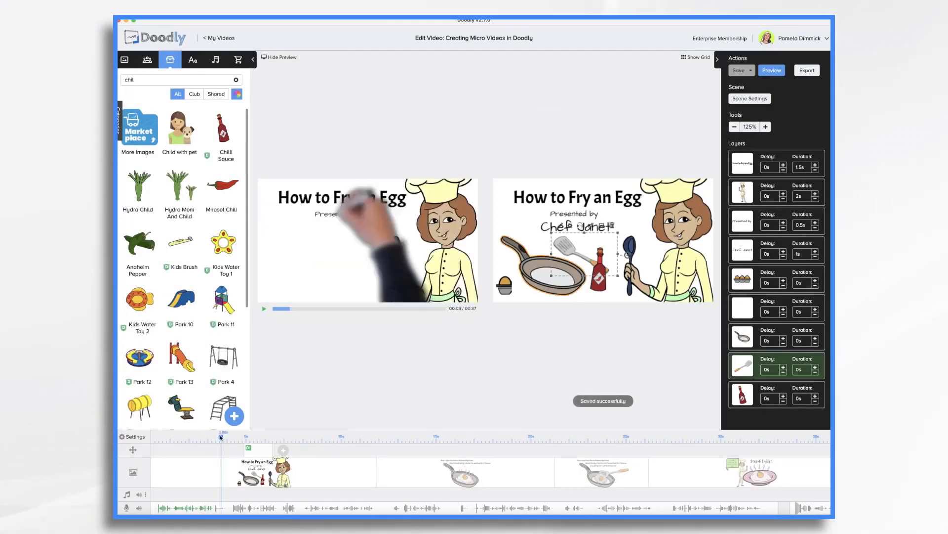
left_click_drag(221, 436, 246, 437)
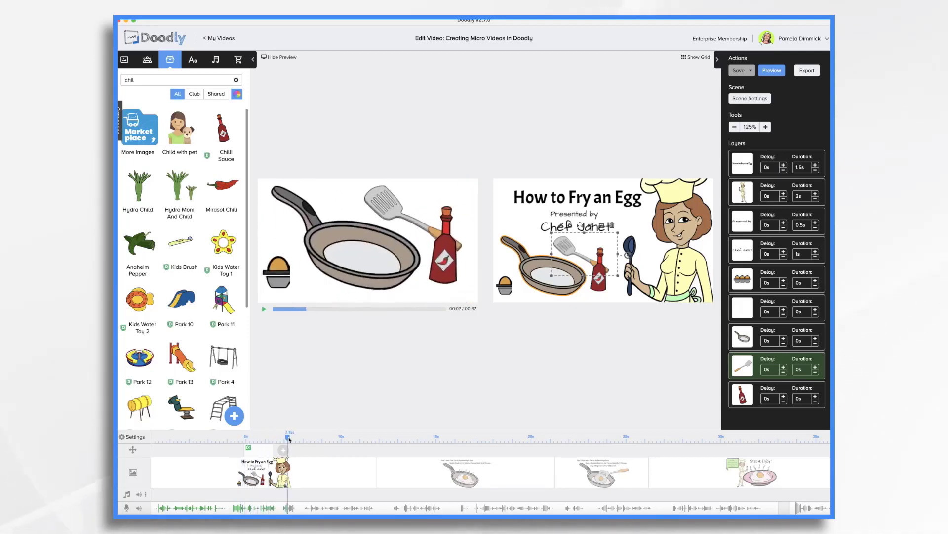
left_click(236, 437)
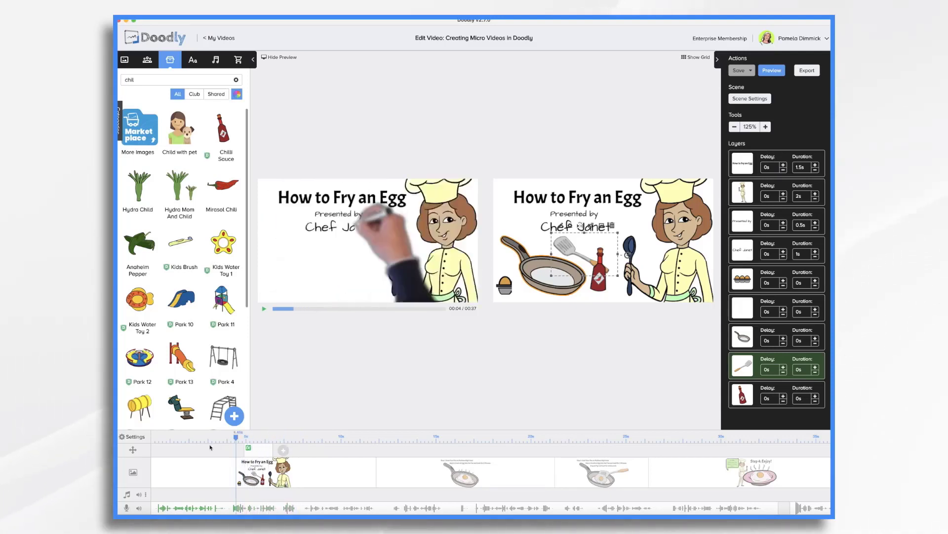
left_click(283, 451)
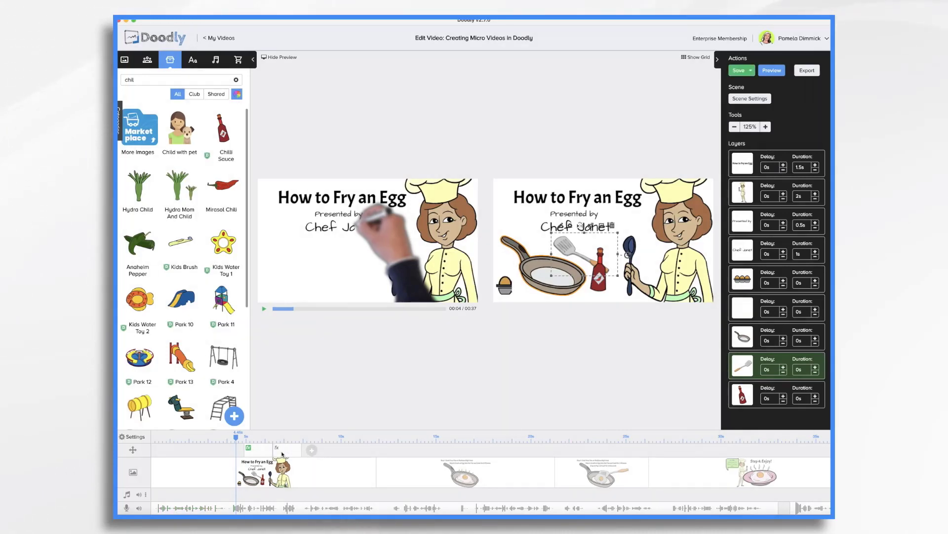
Step: Set the second camera move's start and end frames to cover the whole title scene
left_click(289, 454)
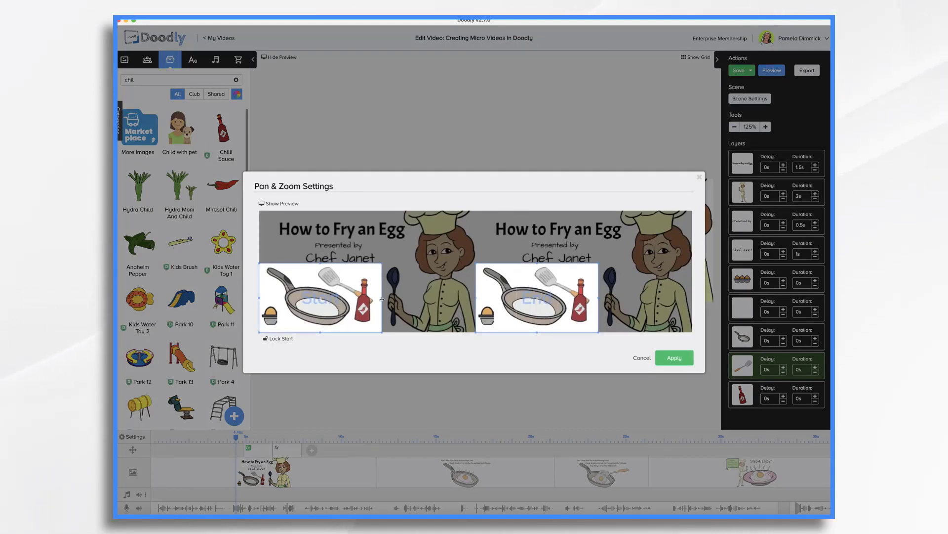
left_click_drag(382, 264, 475, 211)
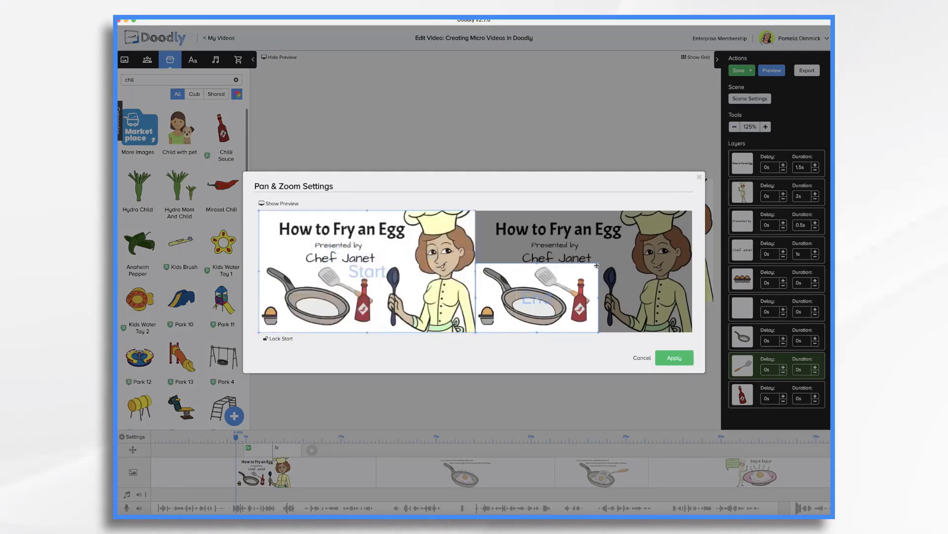
left_click_drag(599, 262, 692, 211)
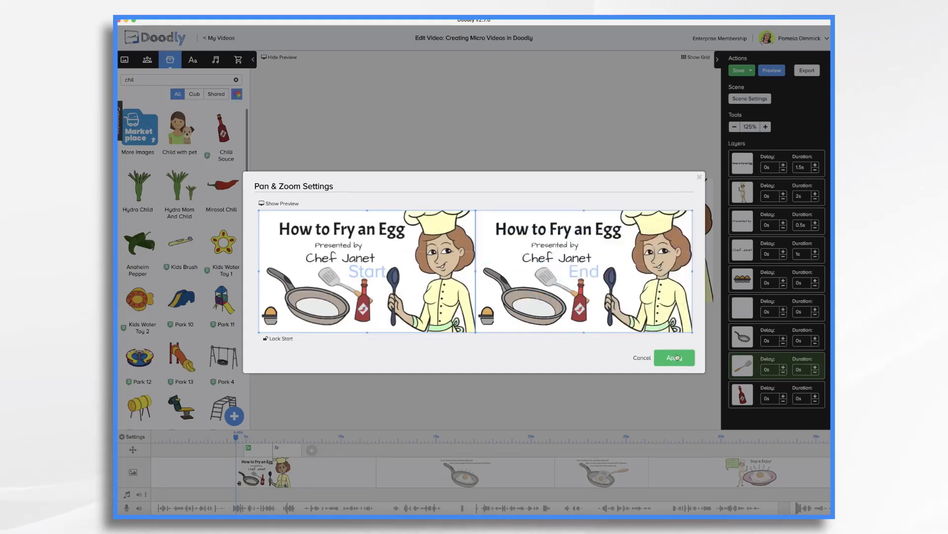
left_click(676, 357)
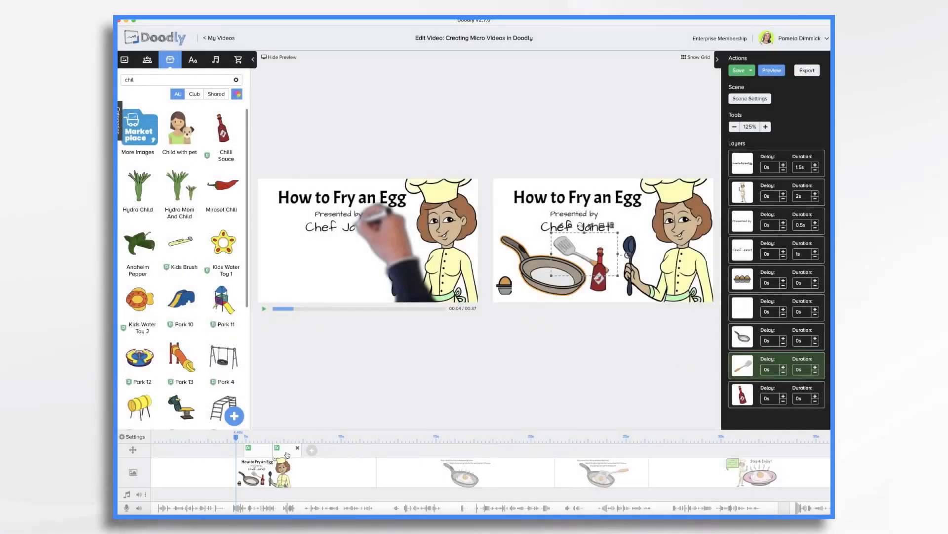
Step: Add a camera move at scene two and apply its pan-and-zoom settings
left_click(390, 452)
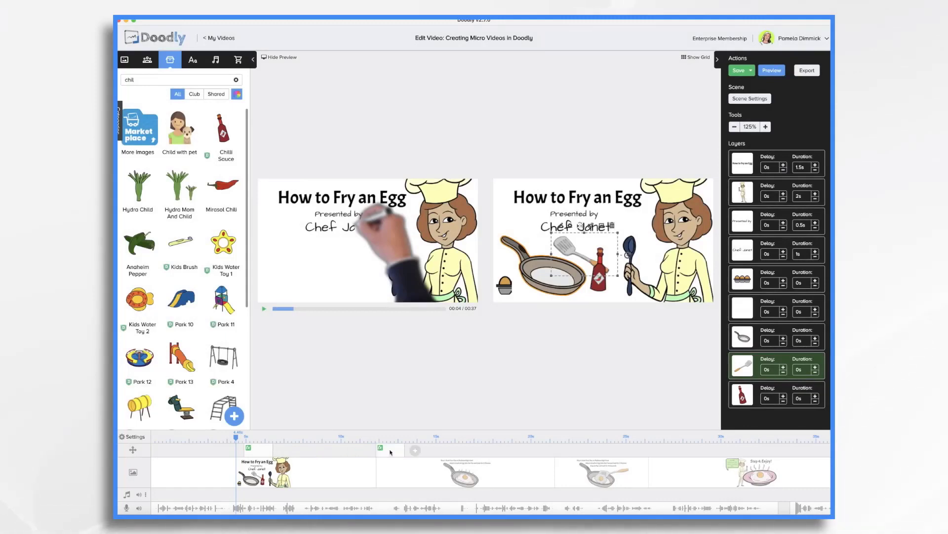
left_click(391, 452)
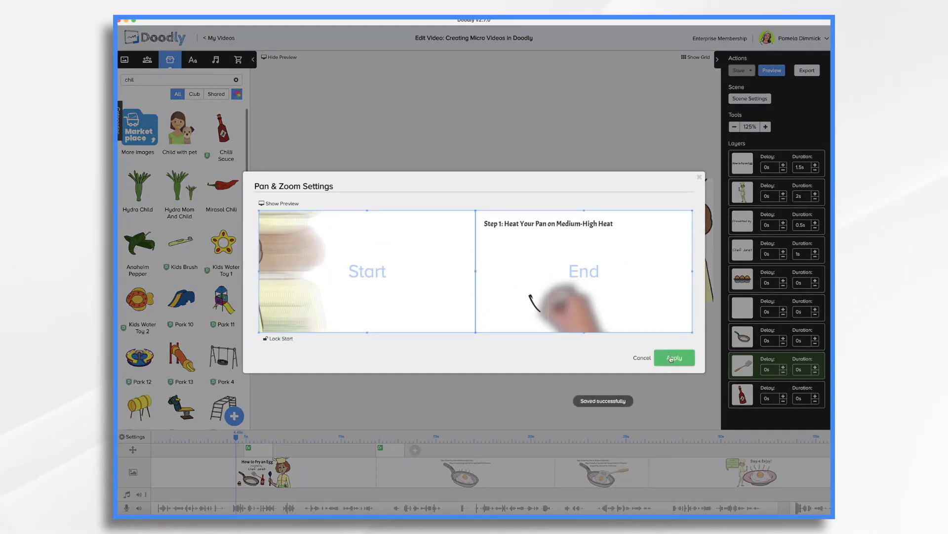
left_click(673, 358)
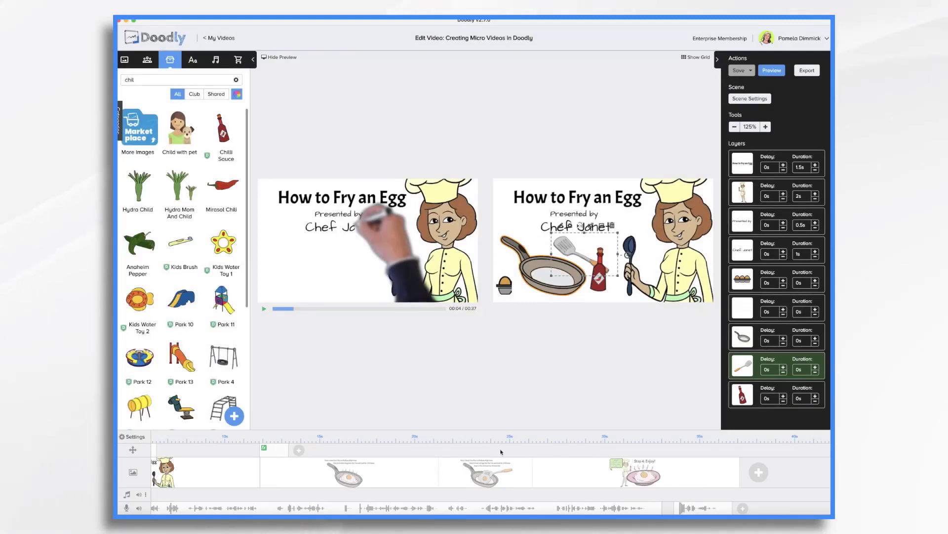
Step: Place a camera move on Step 4: Enjoy! zooming into the Join Me Tomorrow bubble, then scrub to check
left_click(299, 451)
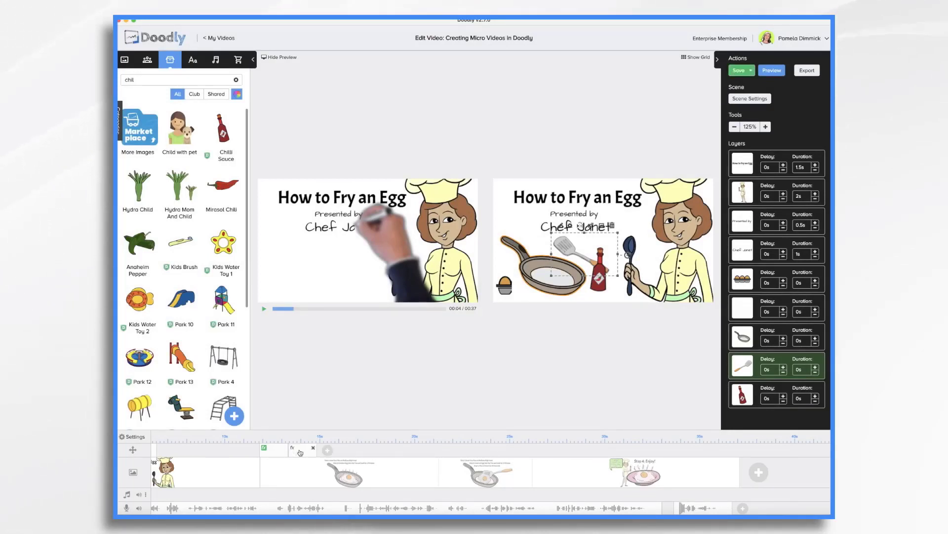
left_click_drag(300, 452, 496, 443)
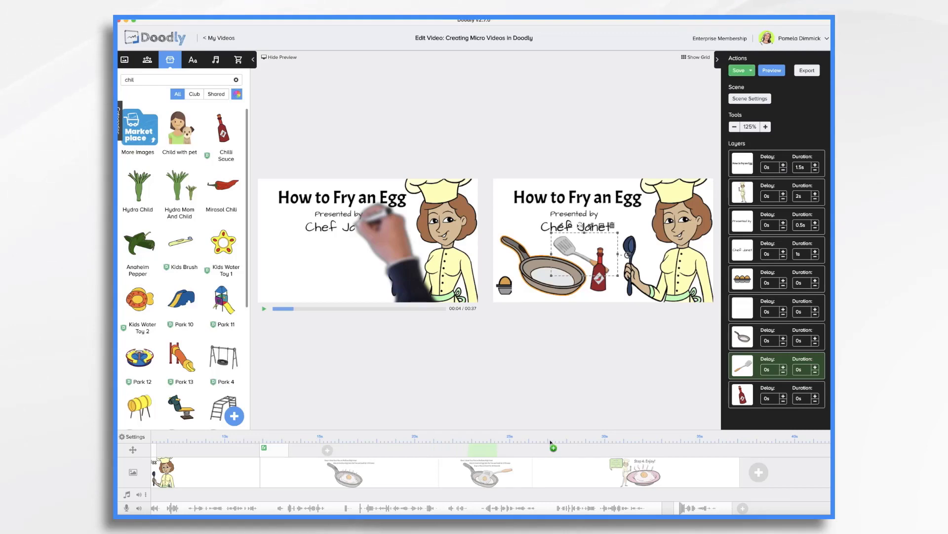
left_click_drag(631, 455, 677, 449)
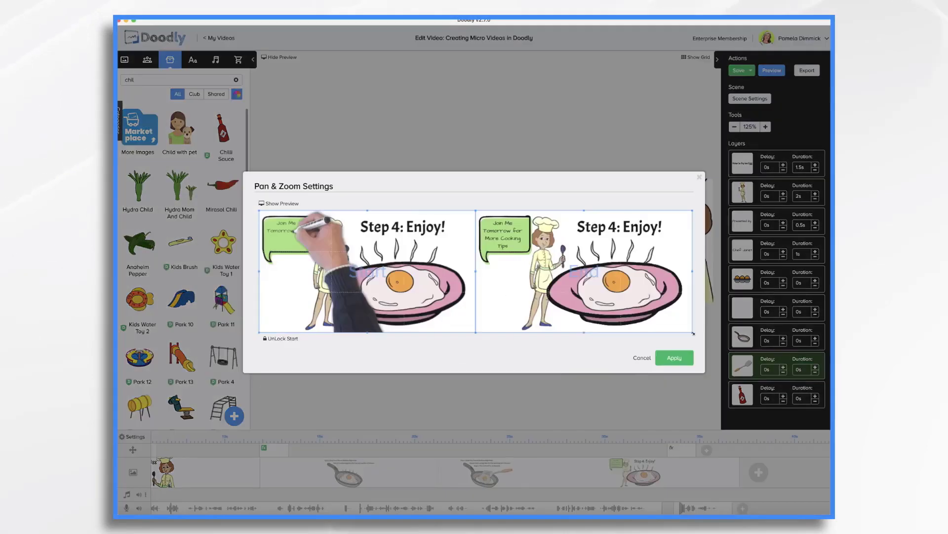
left_click_drag(684, 328, 576, 271)
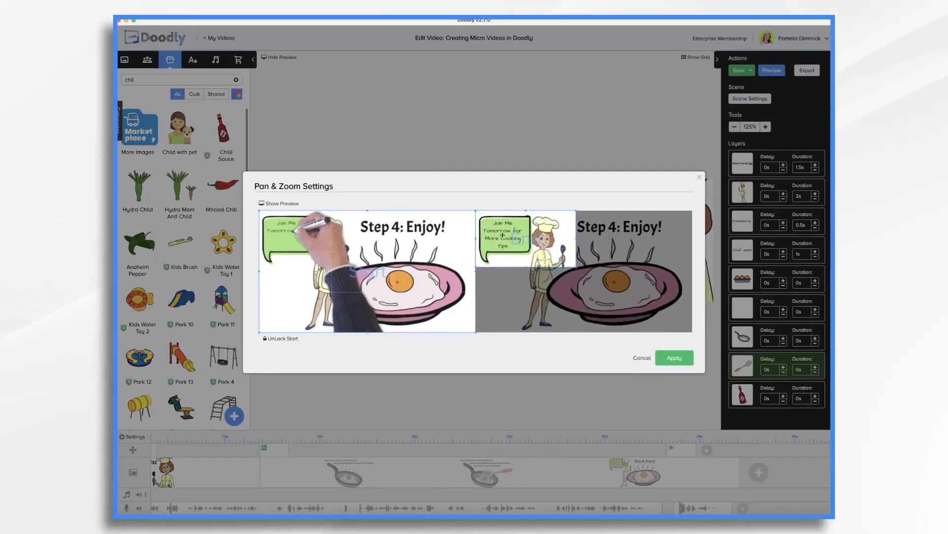
left_click(675, 358)
mouse_move(686, 453)
left_mouse_down()
mouse_move(607, 439)
mouse_move(672, 447)
left_mouse_up()
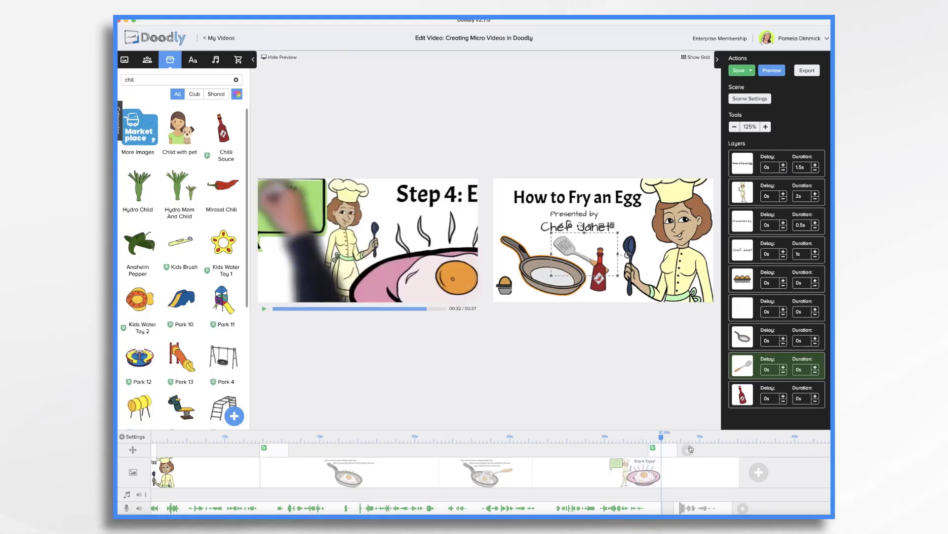
left_click_drag(680, 438, 736, 442)
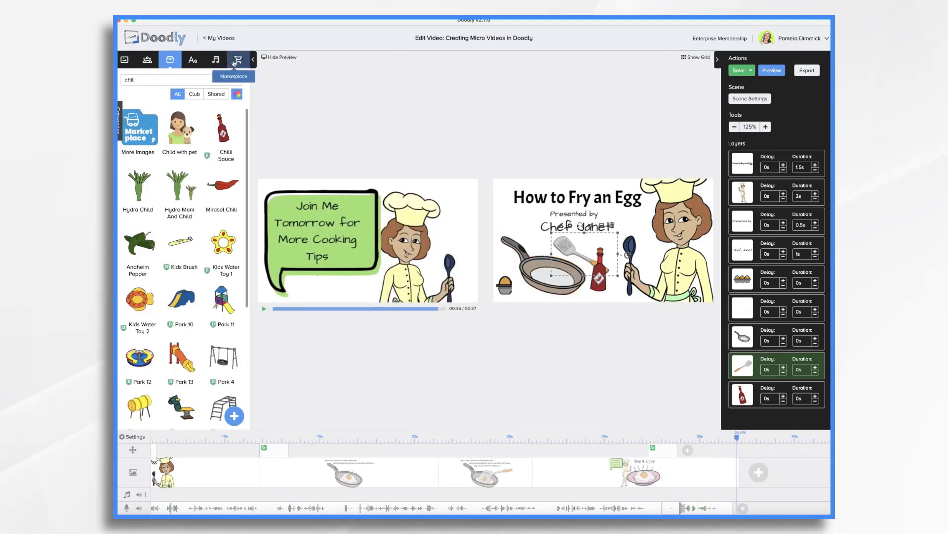
Step: Drag the Easy Life track from the Music sounds onto the timeline's music track
left_click(216, 59)
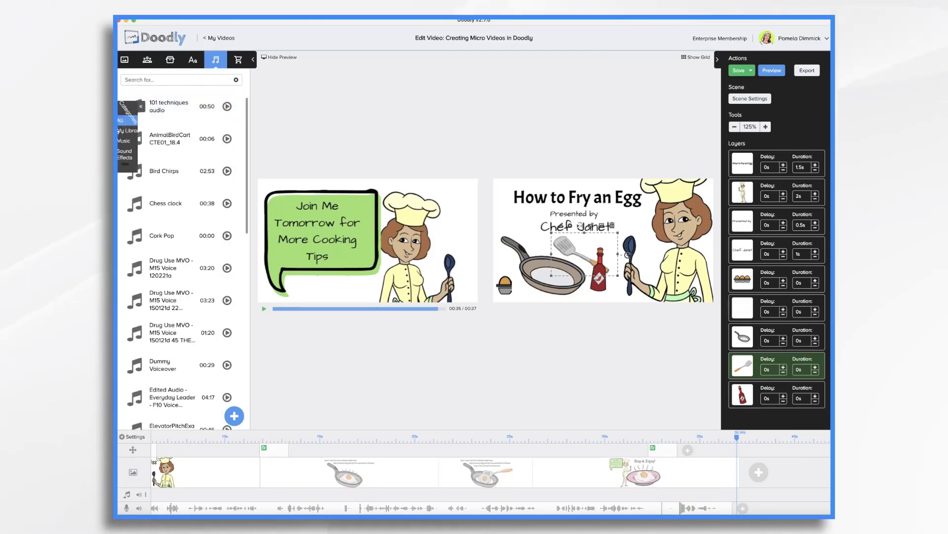
left_click(123, 143)
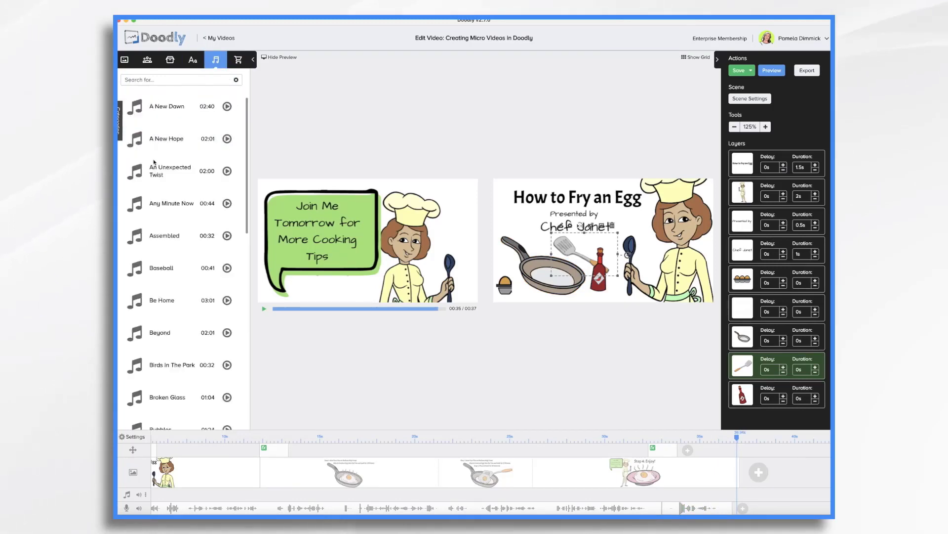
scroll(179, 334, "down", 3)
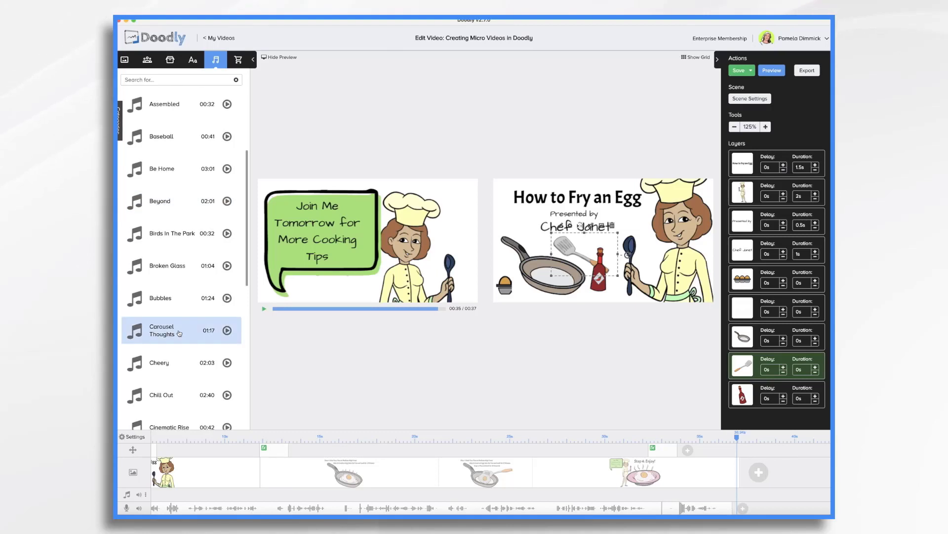
scroll(181, 326, "down", 10)
left_click(184, 276)
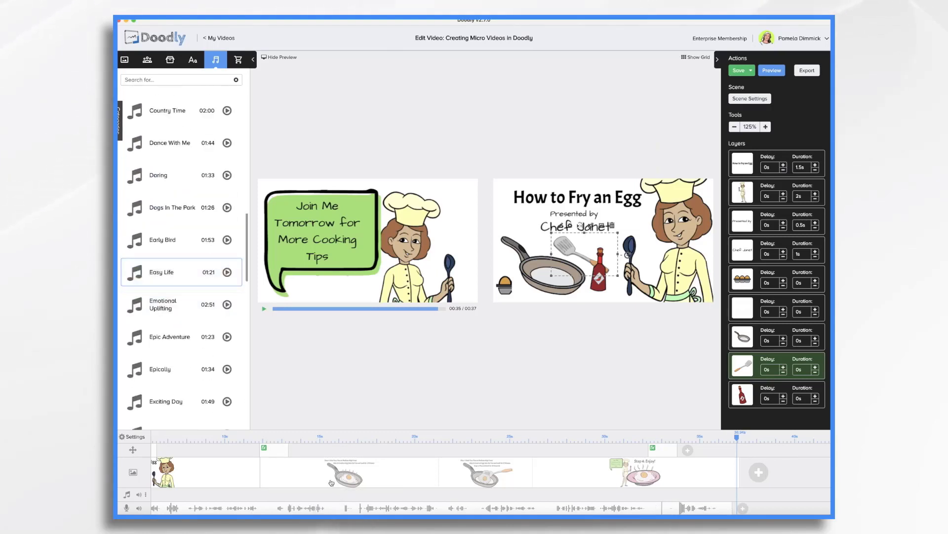
scroll(331, 483, "left", 3)
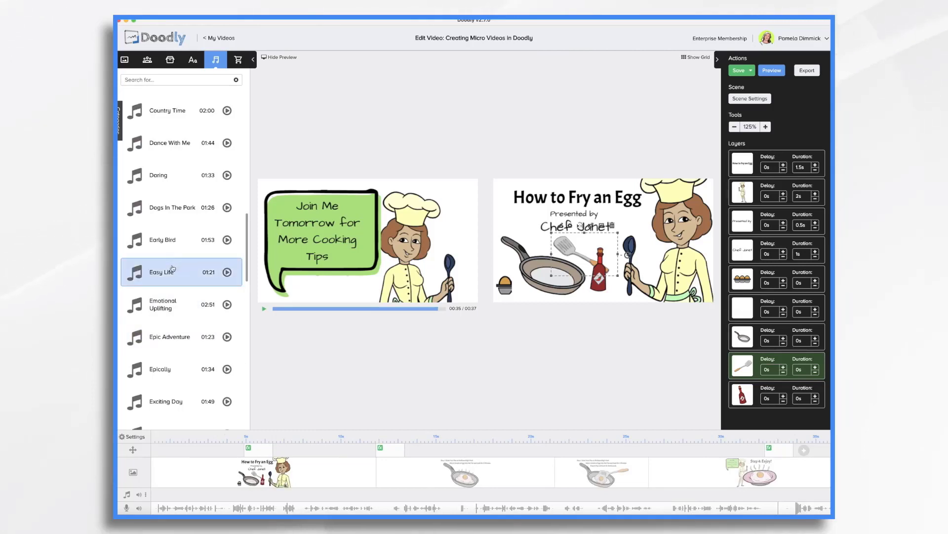
left_click_drag(173, 268, 176, 493)
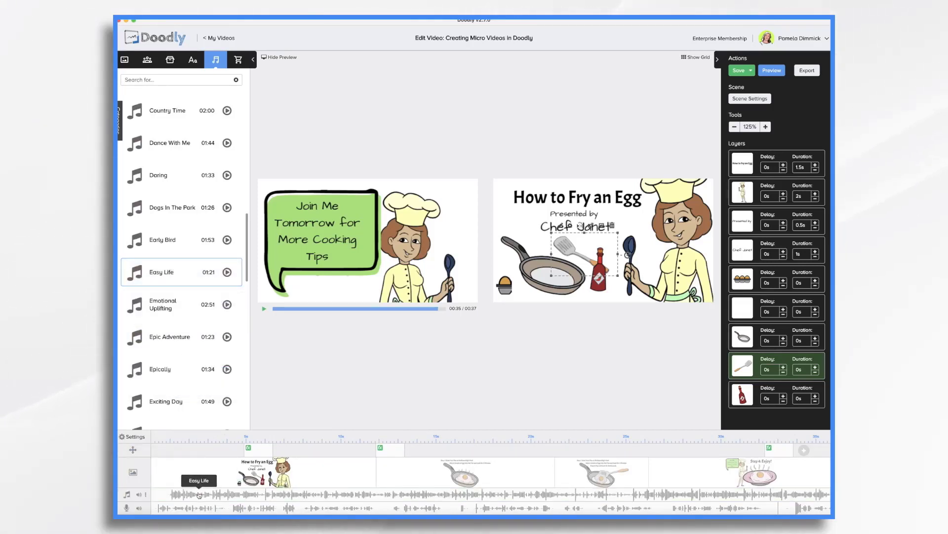
Step: Check the music track's volume and shift the Easy Life clip to start with the video
left_click(140, 496)
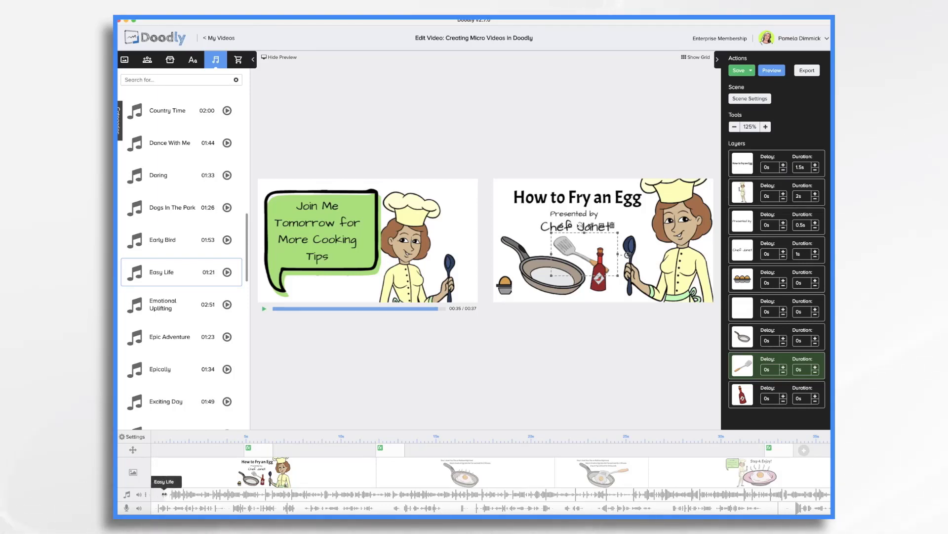
left_click_drag(197, 498, 186, 498)
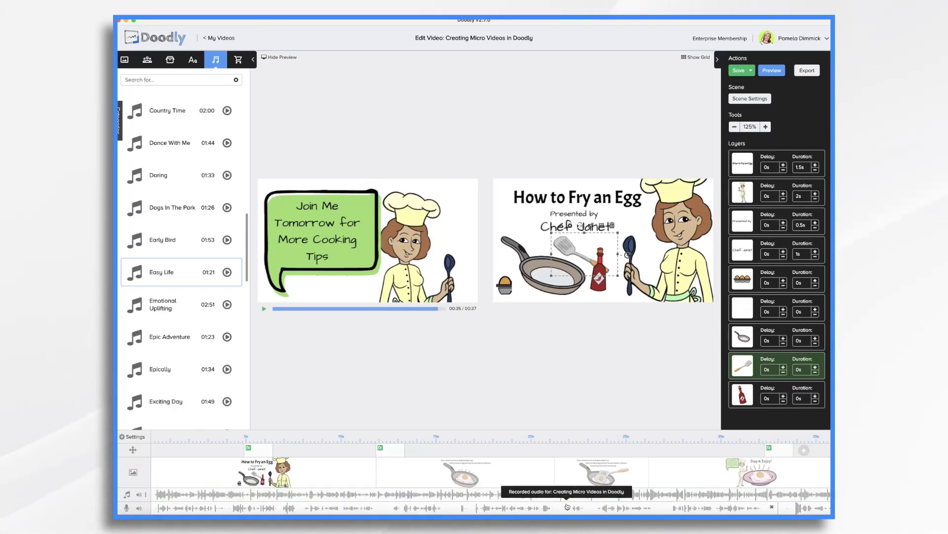
scroll(582, 499, "right", 10)
scroll(582, 499, "right", 6)
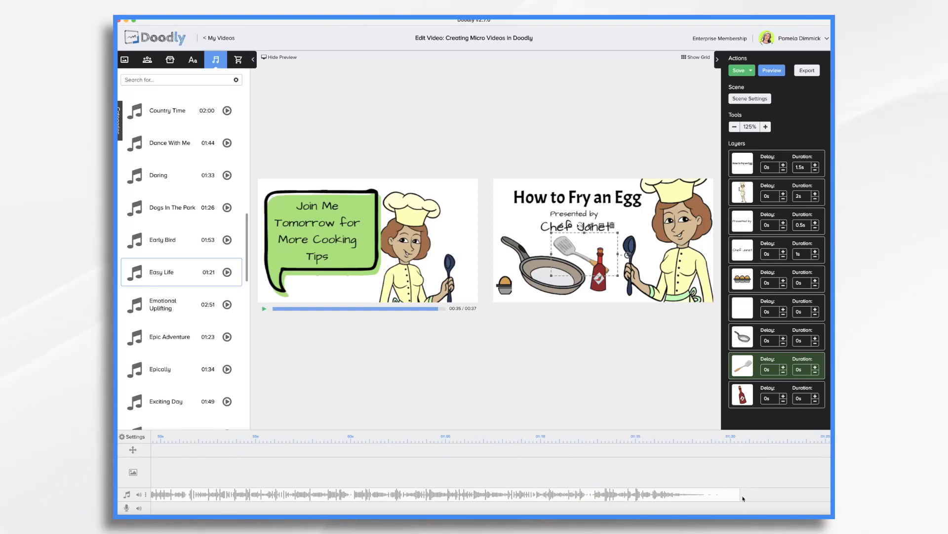
Step: Trim the music to end at the video's end and add a lengthened fade-out
left_click_drag(743, 497, 170, 476)
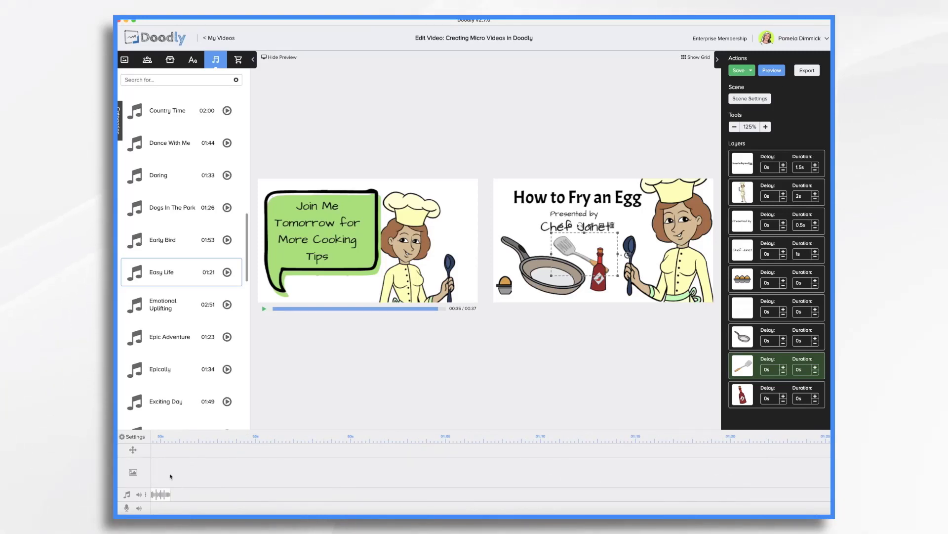
scroll(159, 477, "left", 15)
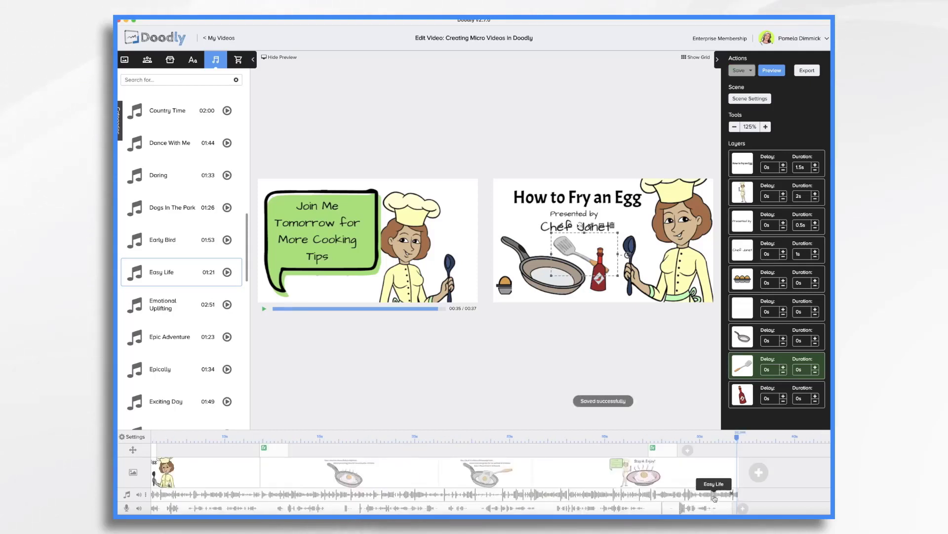
right_click(714, 497)
left_click(731, 472)
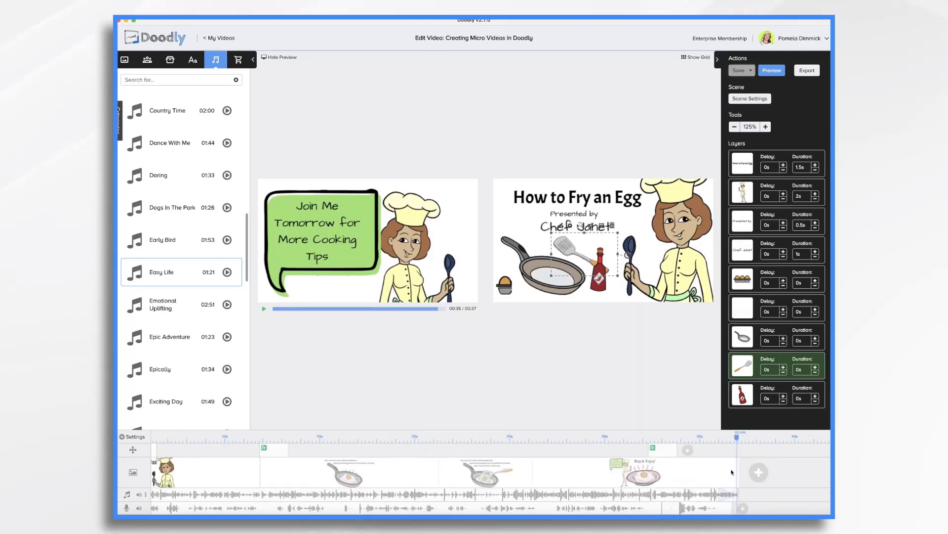
left_click_drag(716, 493, 678, 492)
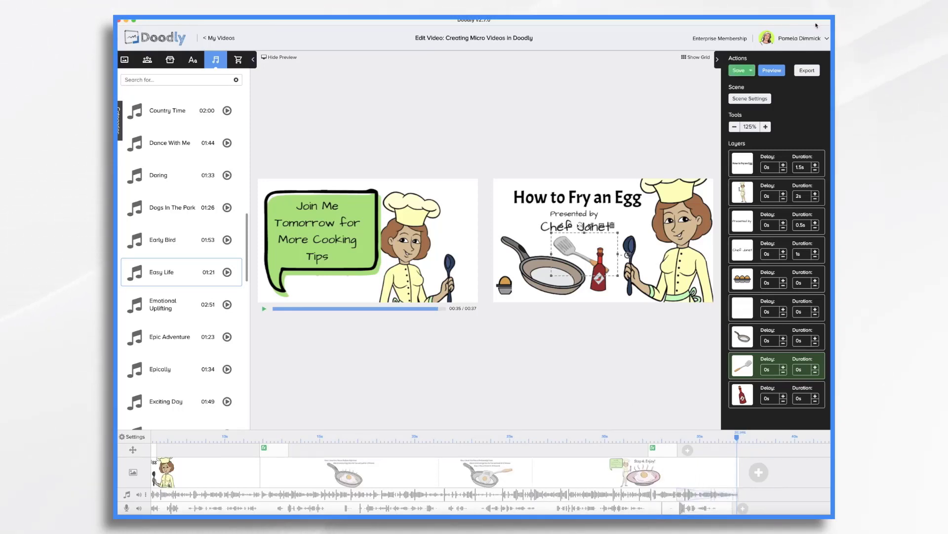
Step: Preview the How to Fry an Egg video from the title scene, with camera moves and music
left_click(772, 71)
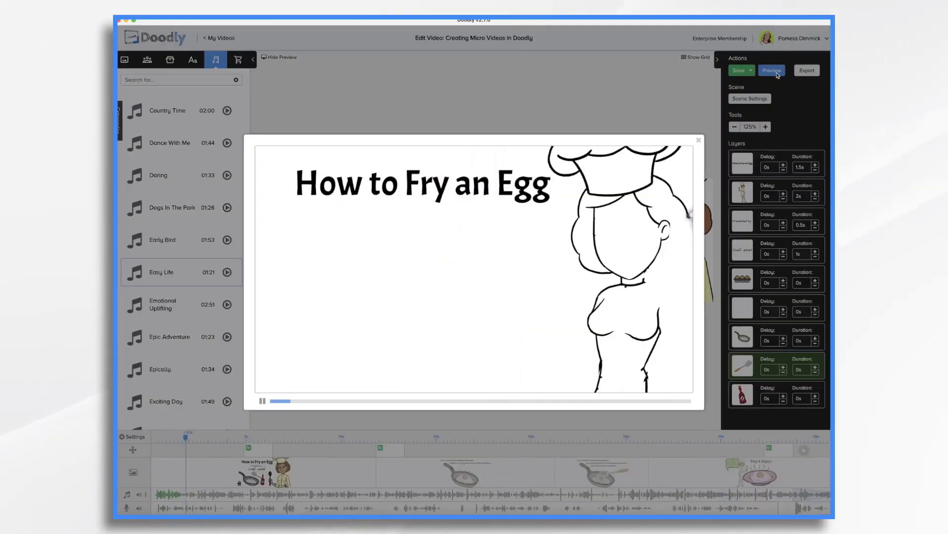